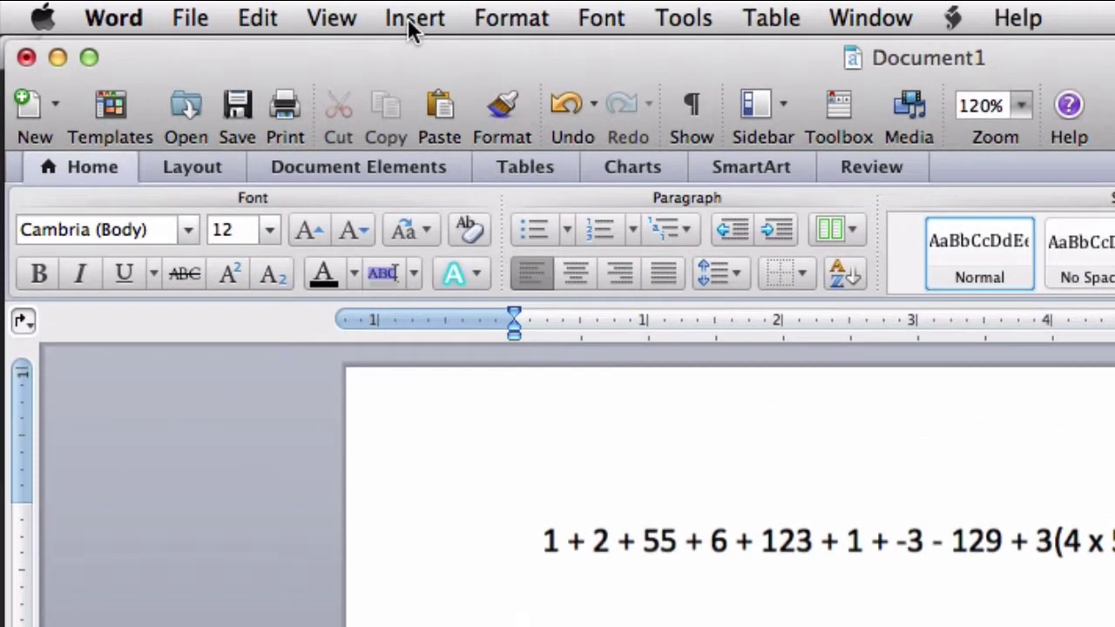
Insert a Microsoft Equation object into the document below the existing expression
left_click(263, 12)
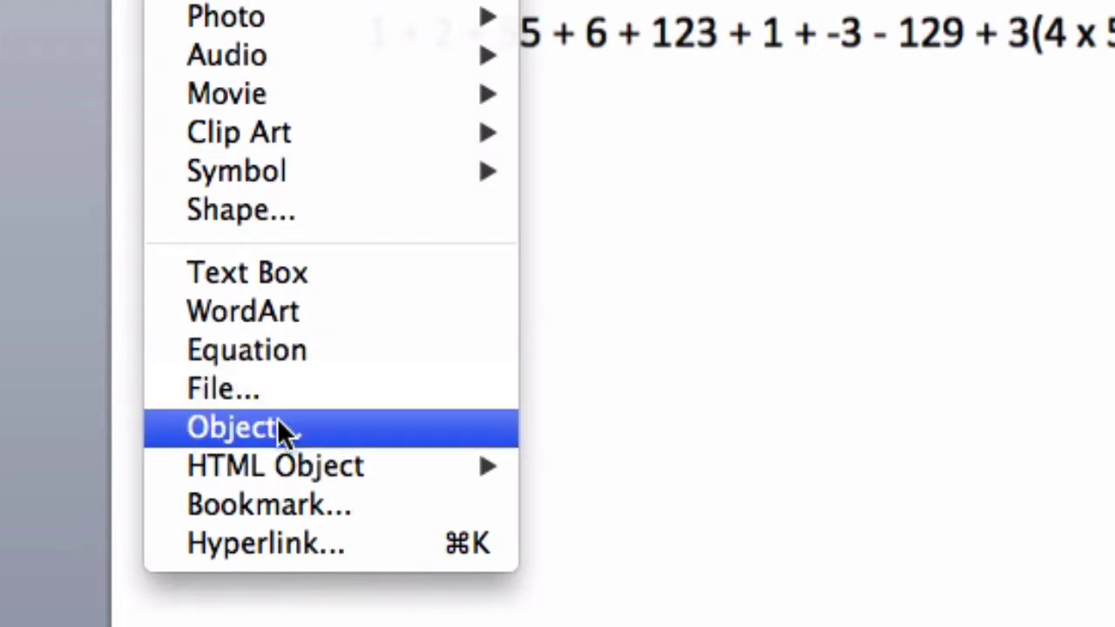
left_click(277, 423)
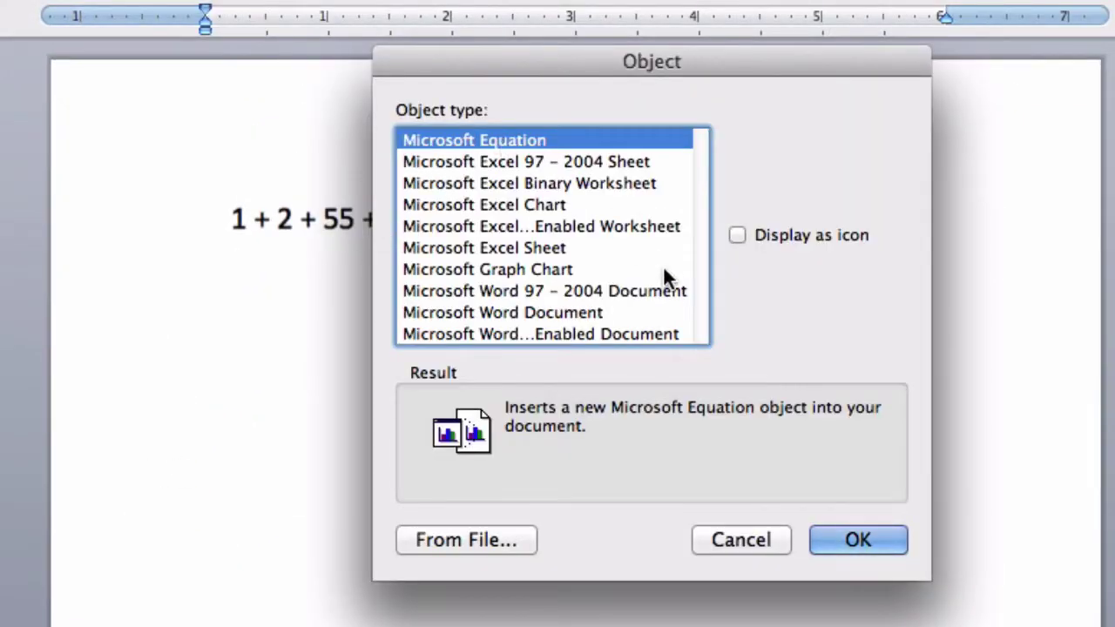
left_click(844, 535)
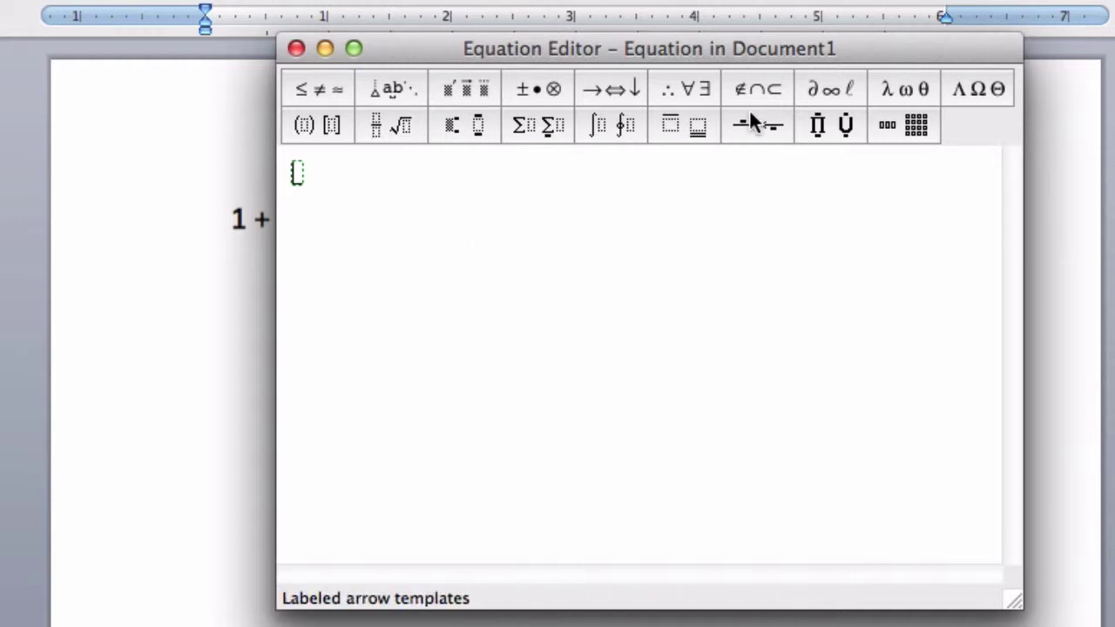
Look through the operator, bracket, relation, fraction and superscript palettes of the equation editor
left_click(531, 89)
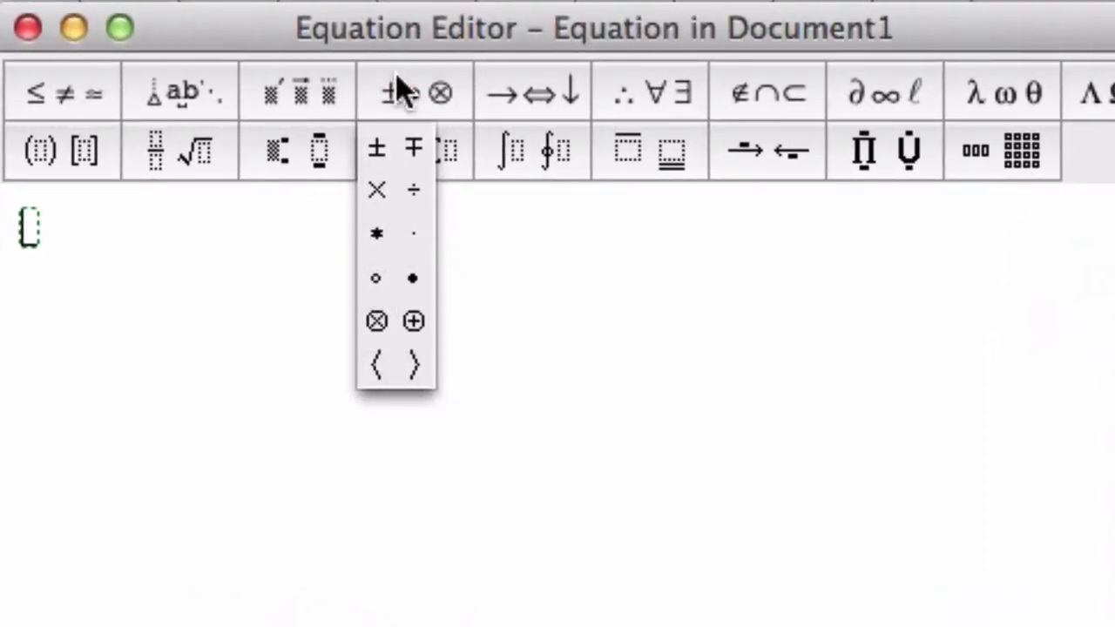
left_click(63, 148)
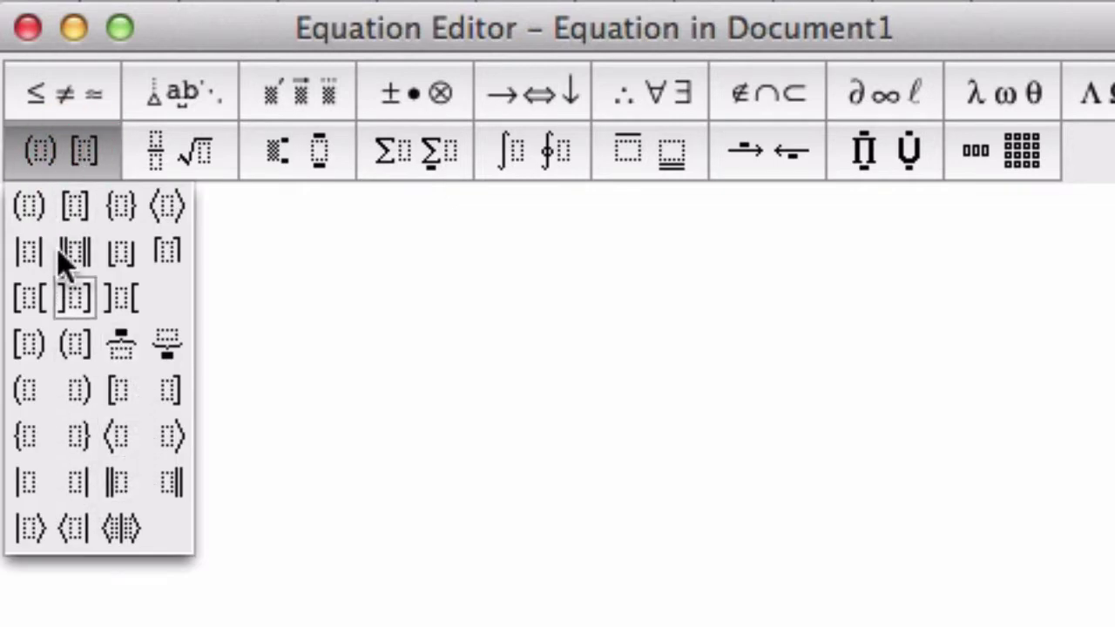
mouse_move(27, 104)
left_click_drag(27, 104, 66, 235)
left_click_drag(45, 273, 75, 281)
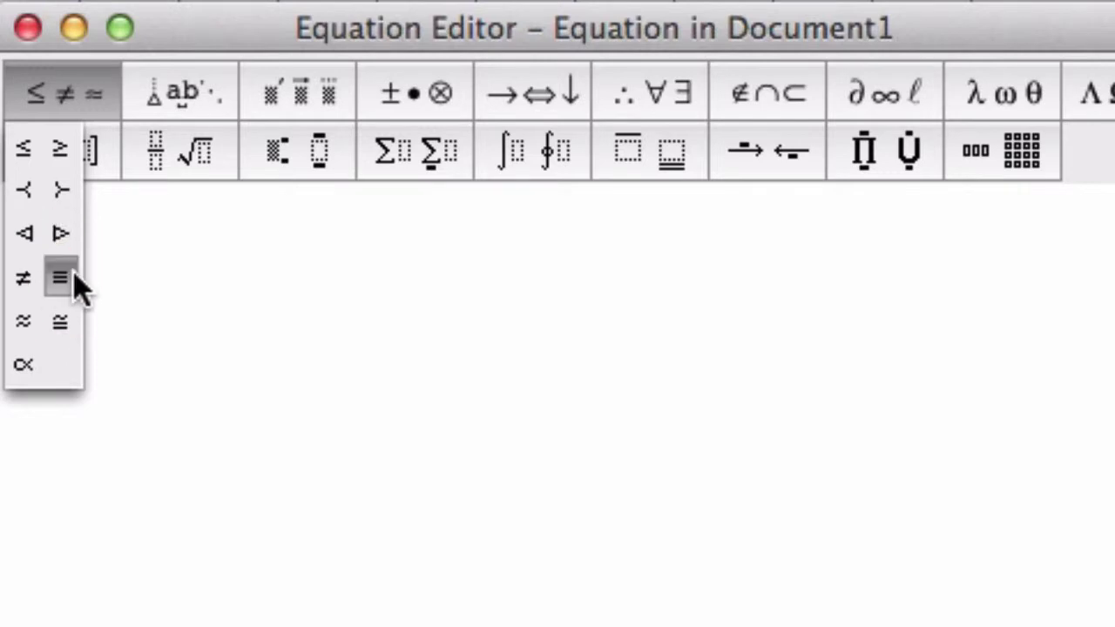
left_click_drag(166, 155, 271, 212)
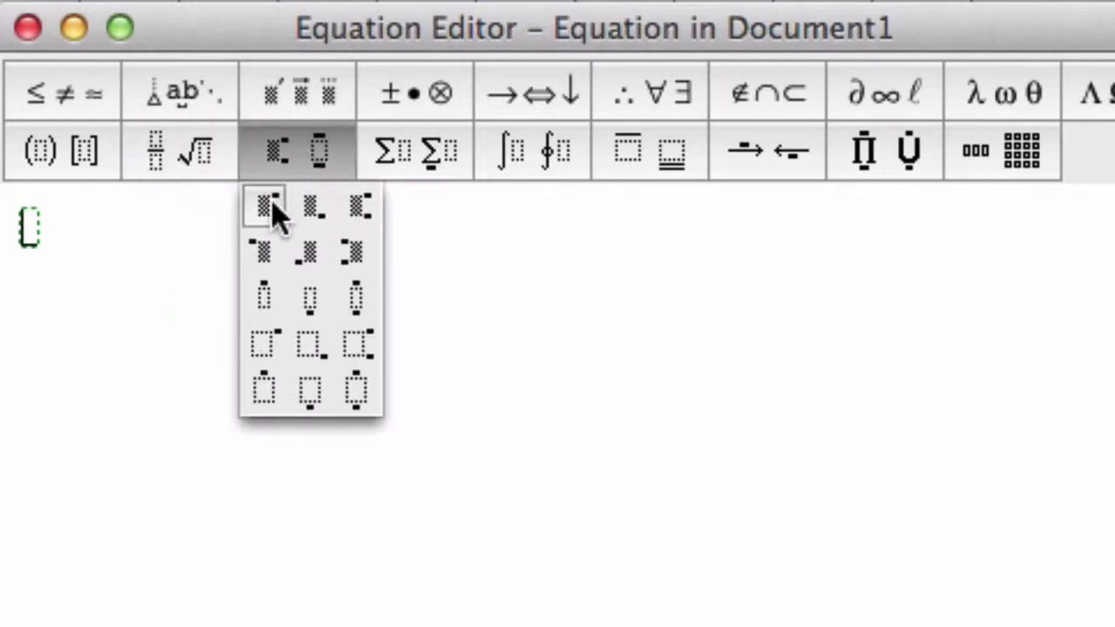
left_click_drag(271, 209, 113, 284)
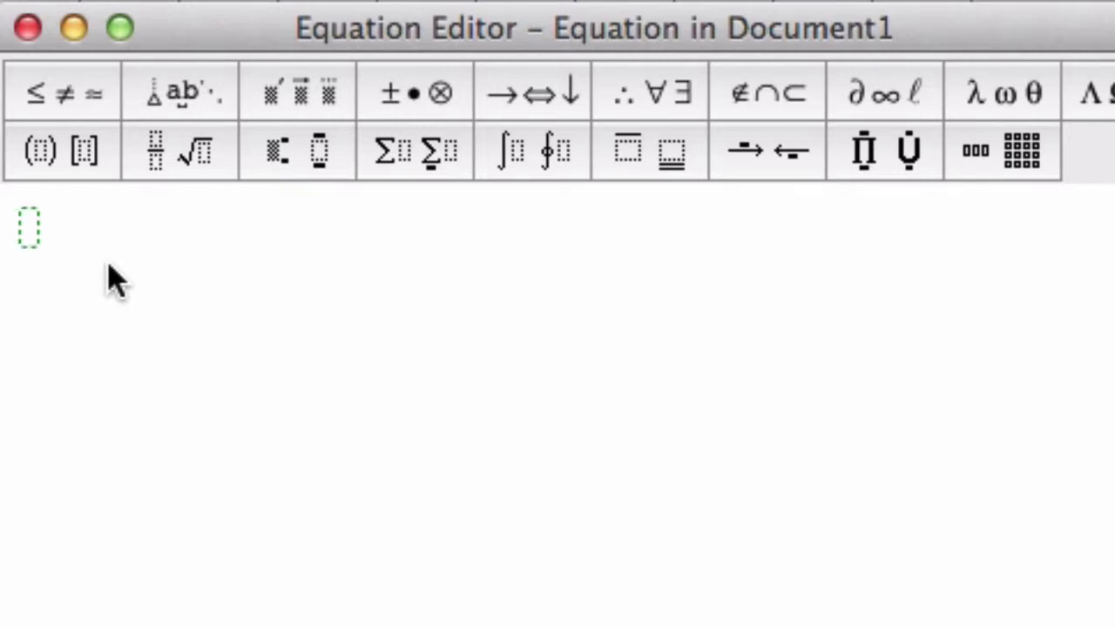
Enter 3+4+ in the equation and add an empty pair of parentheses after it
type("3")
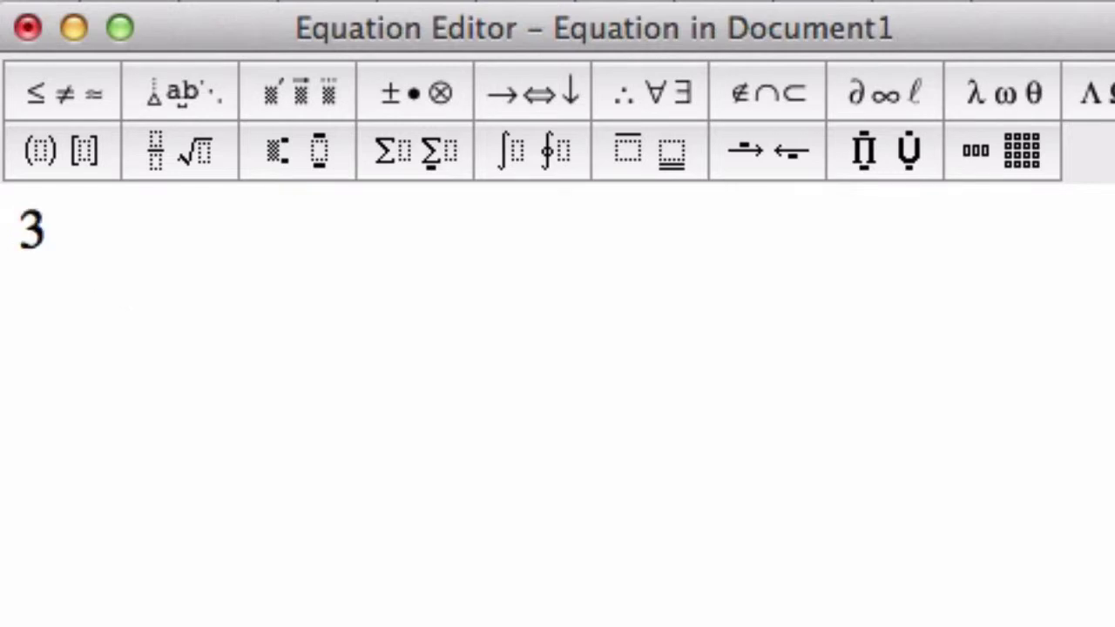
type("+4")
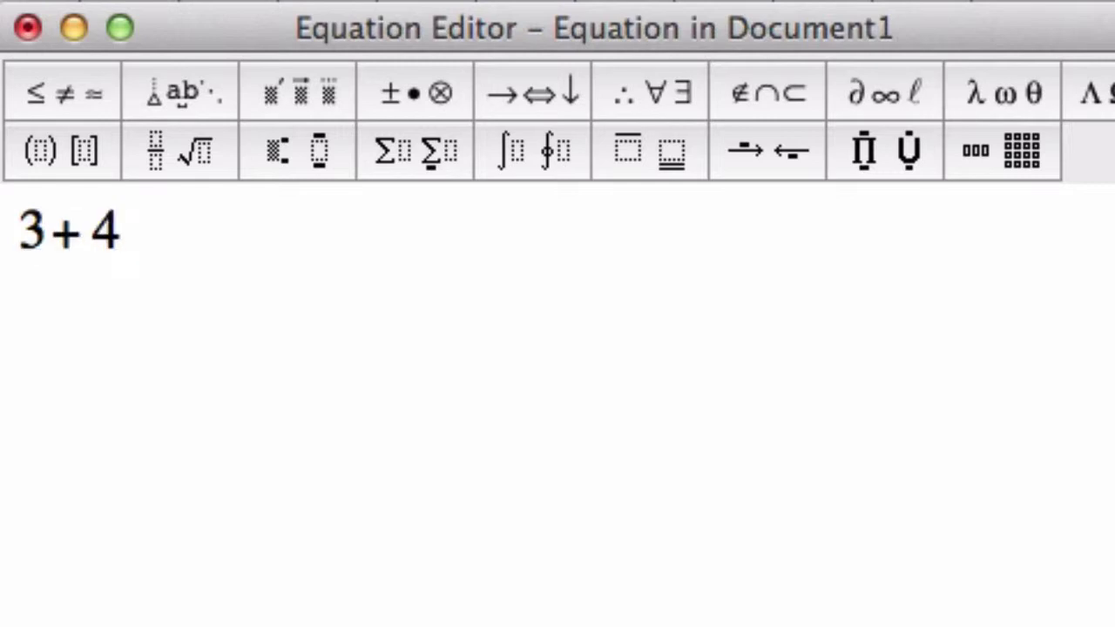
type("+")
left_click(34, 157)
left_click(30, 203)
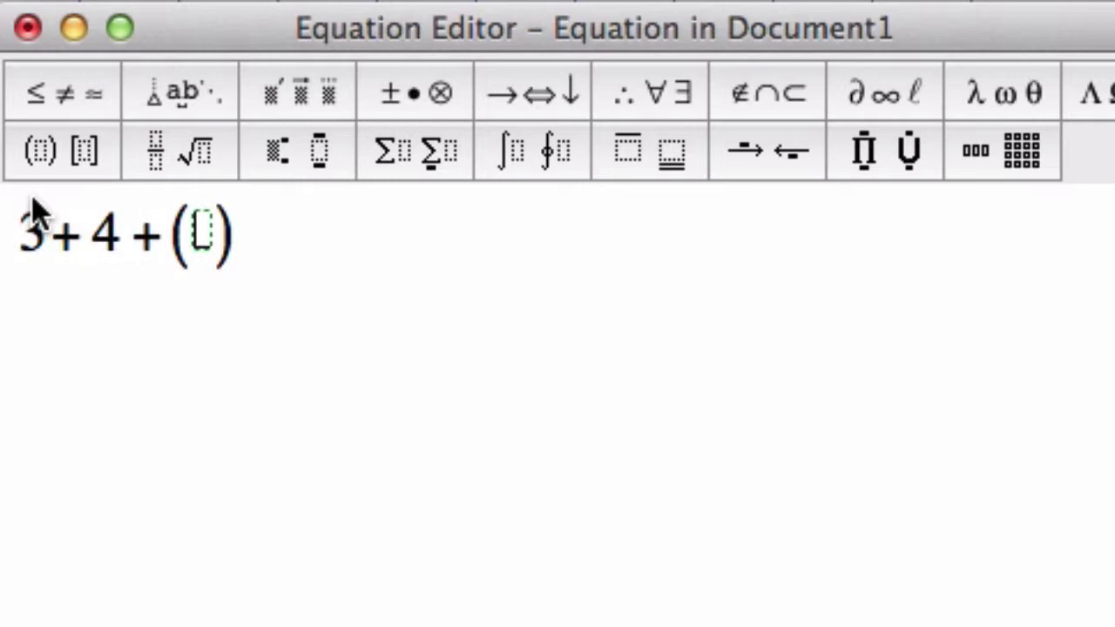
Fill the parentheses with the fraction 1/6 followed by a multiplication dot and 6
left_click(184, 152)
left_click_drag(184, 149, 155, 207)
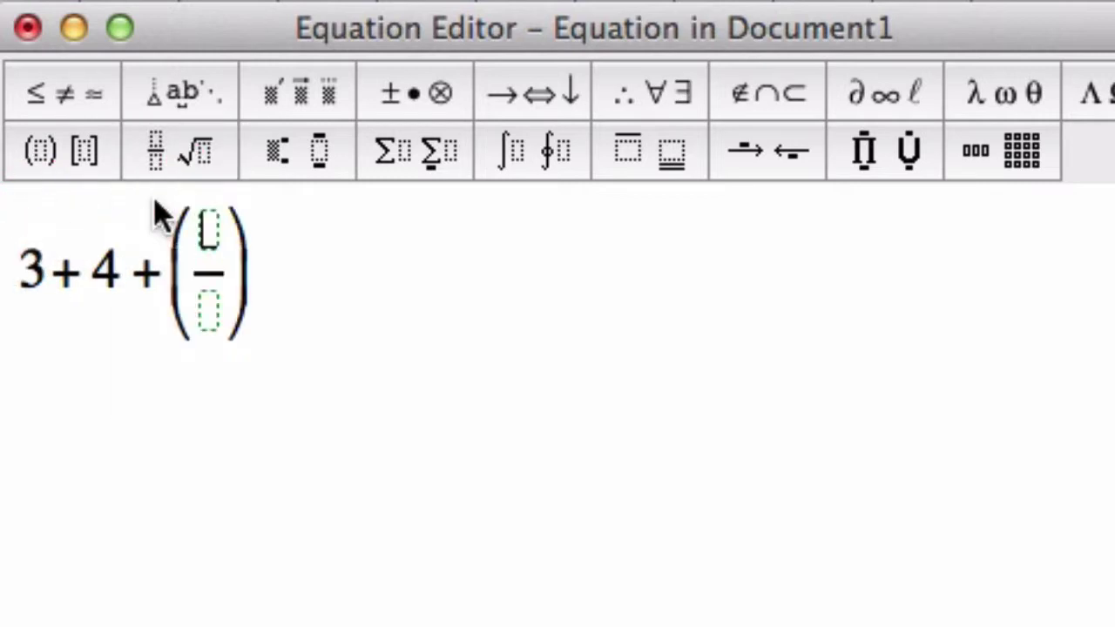
type("1")
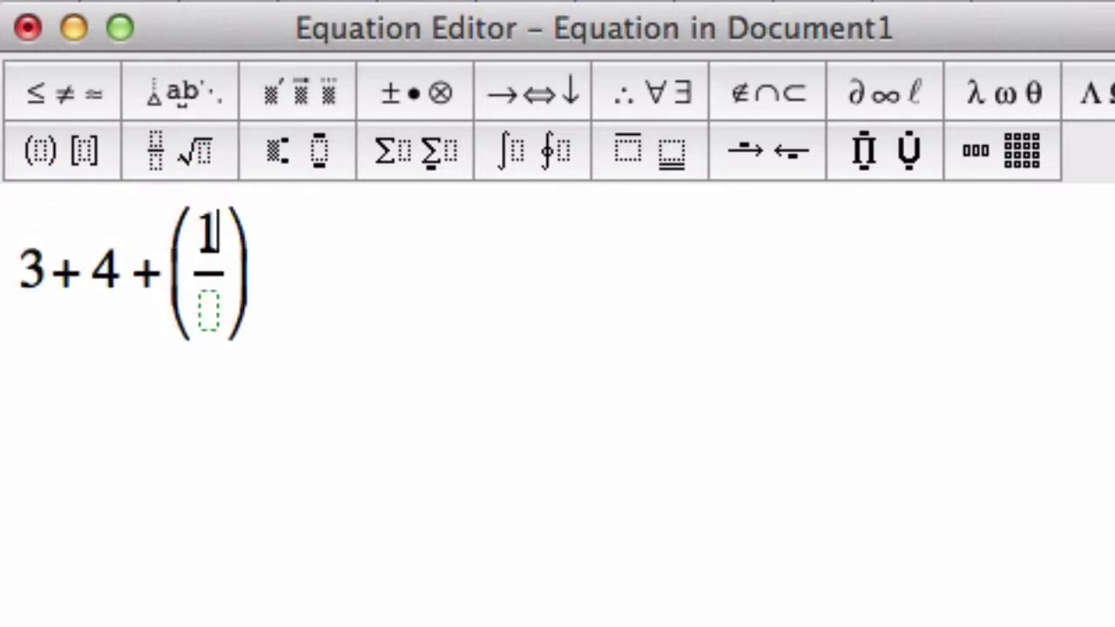
key("Tab")
type("6")
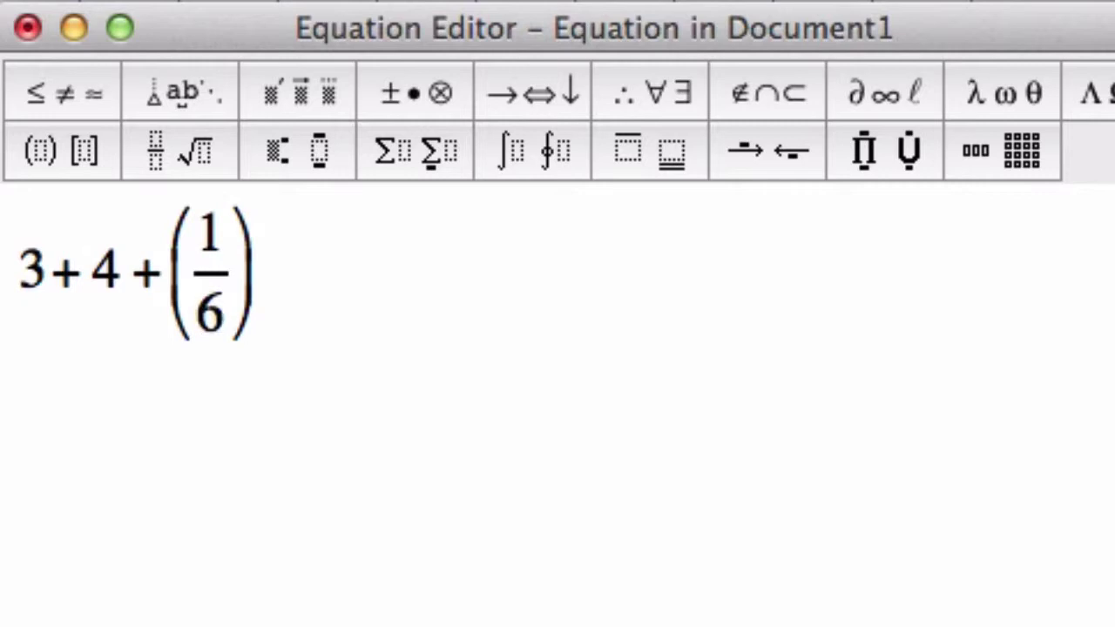
left_click_drag(403, 93, 401, 240)
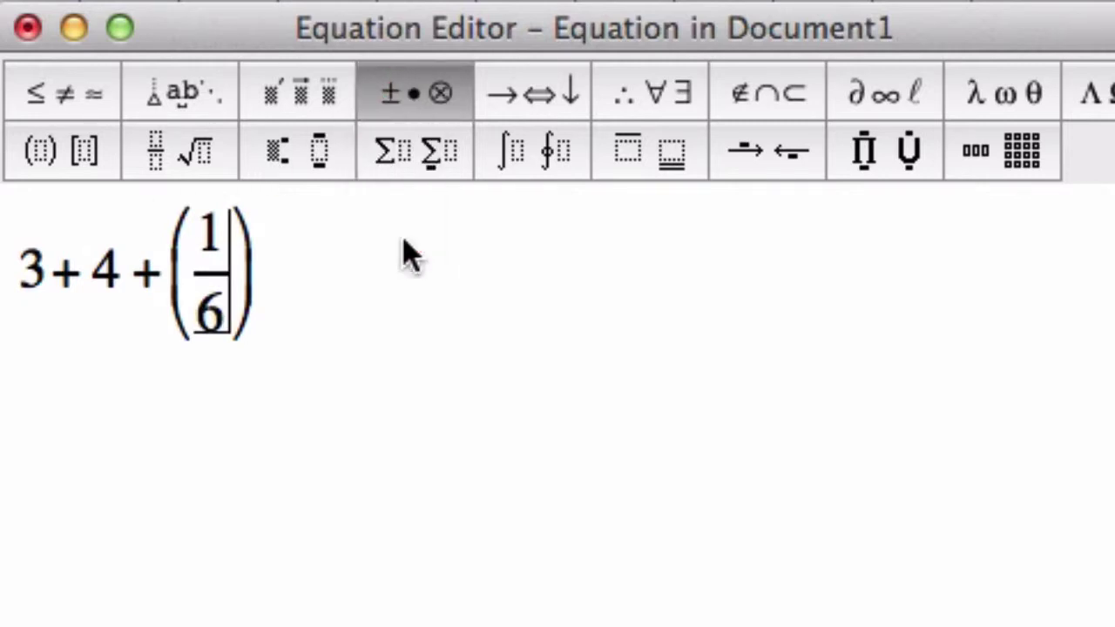
type("6")
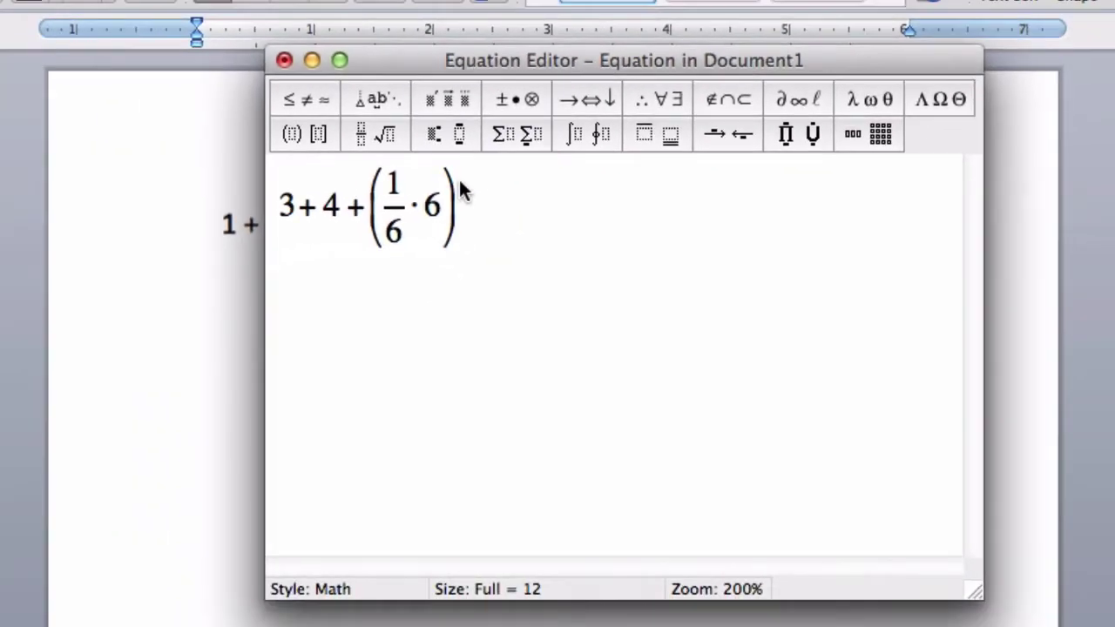
Close the equation editor and enlarge the inserted equation in the document
left_click(285, 60)
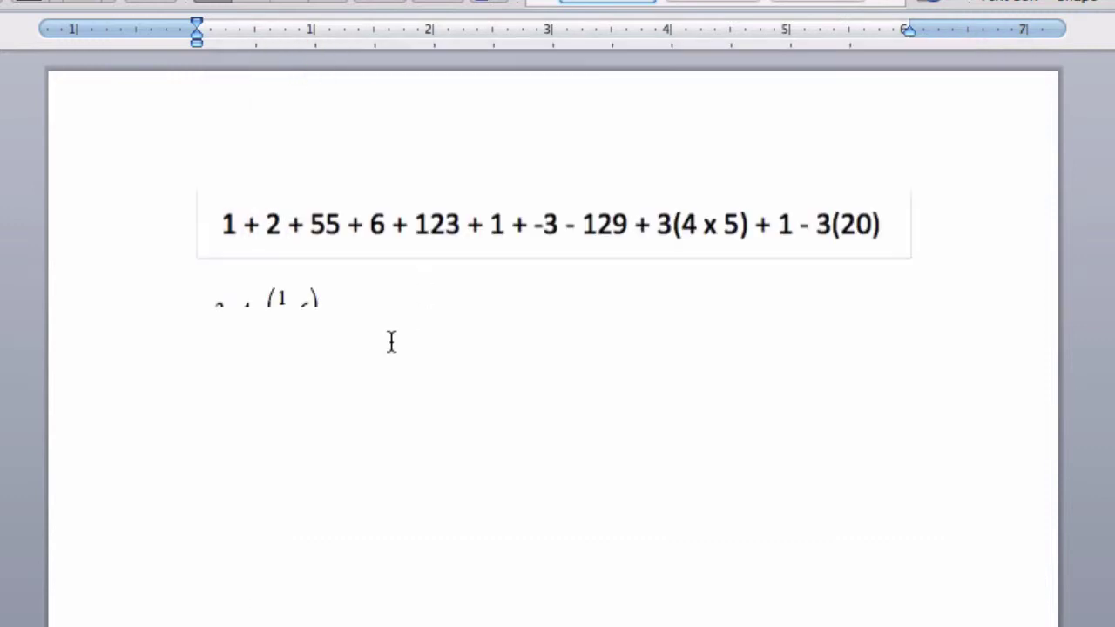
left_click(301, 305)
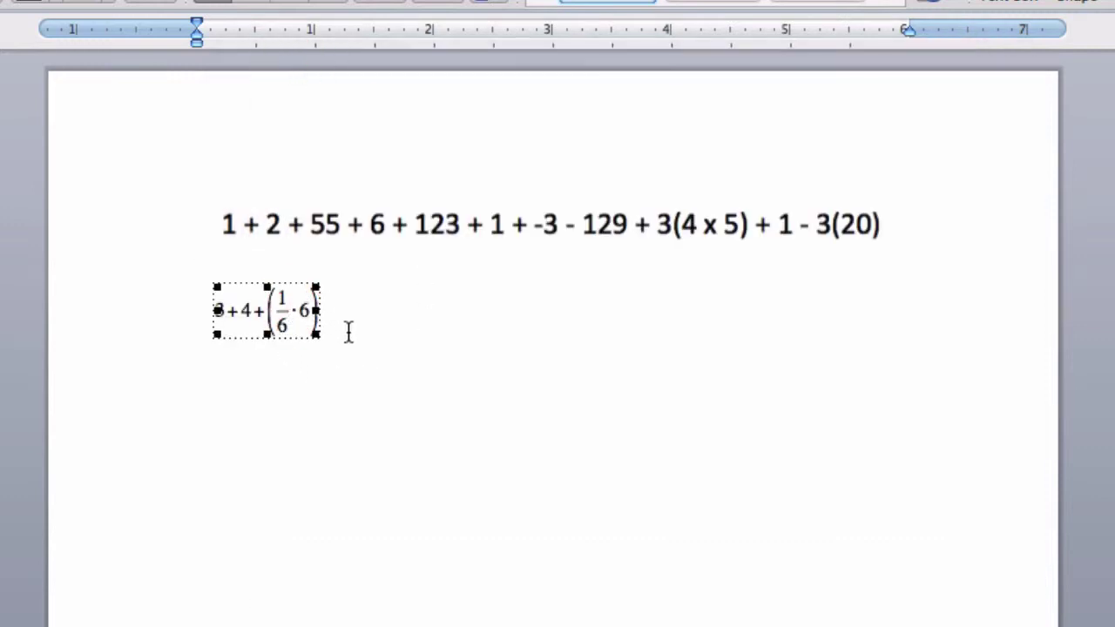
left_click_drag(317, 336, 475, 485)
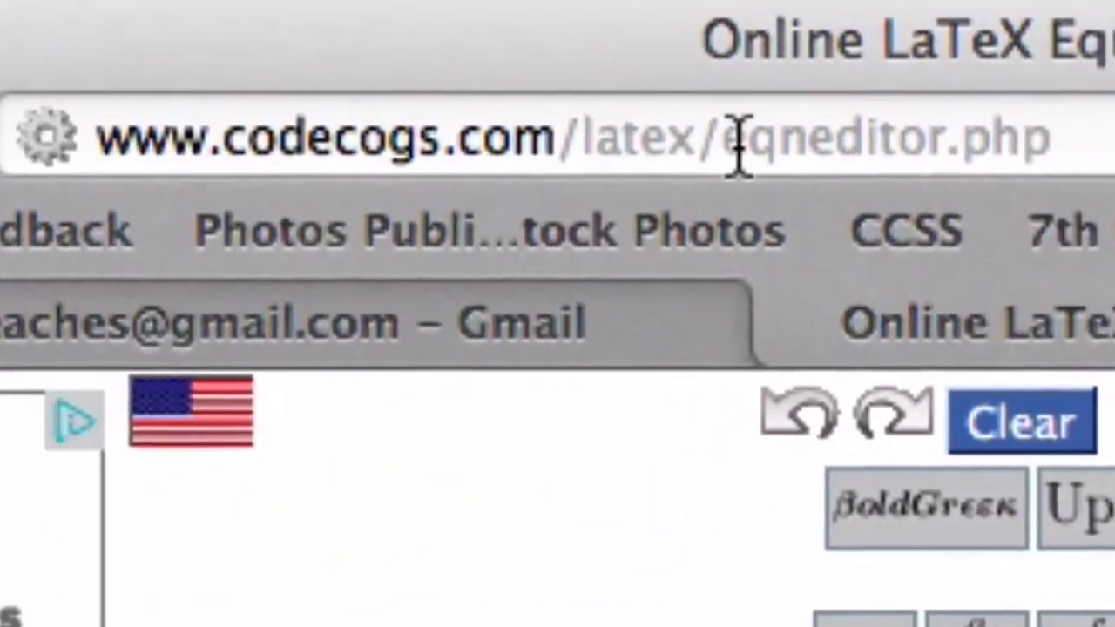
Switch to the CodeCogs online LaTeX equation editor in the browser and enter 3+4+ in the equation box
left_click(438, 60)
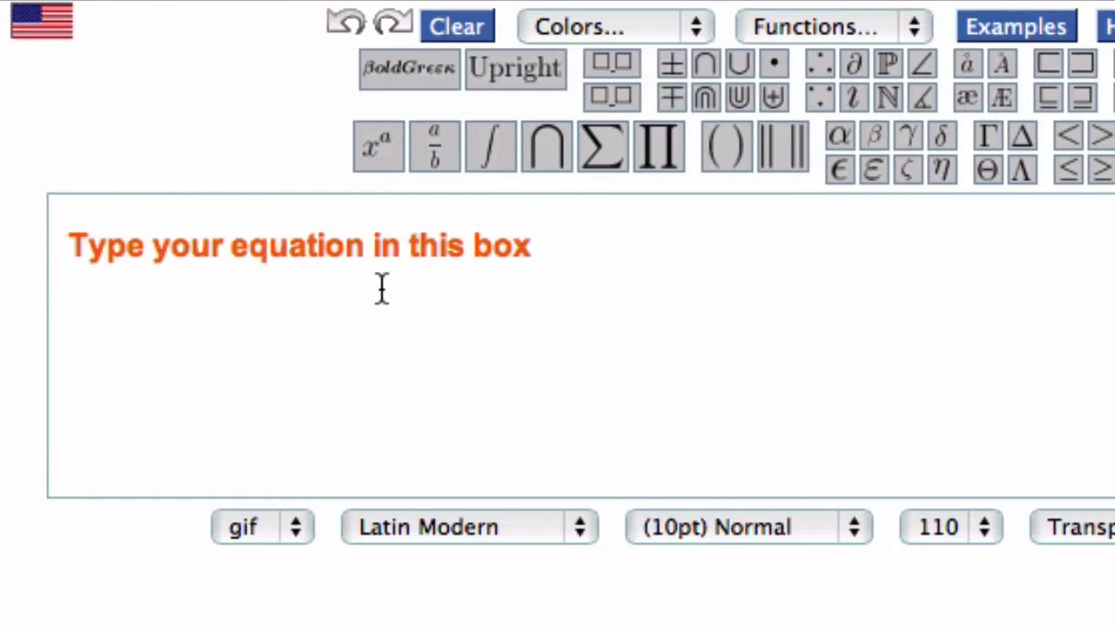
left_click(381, 287)
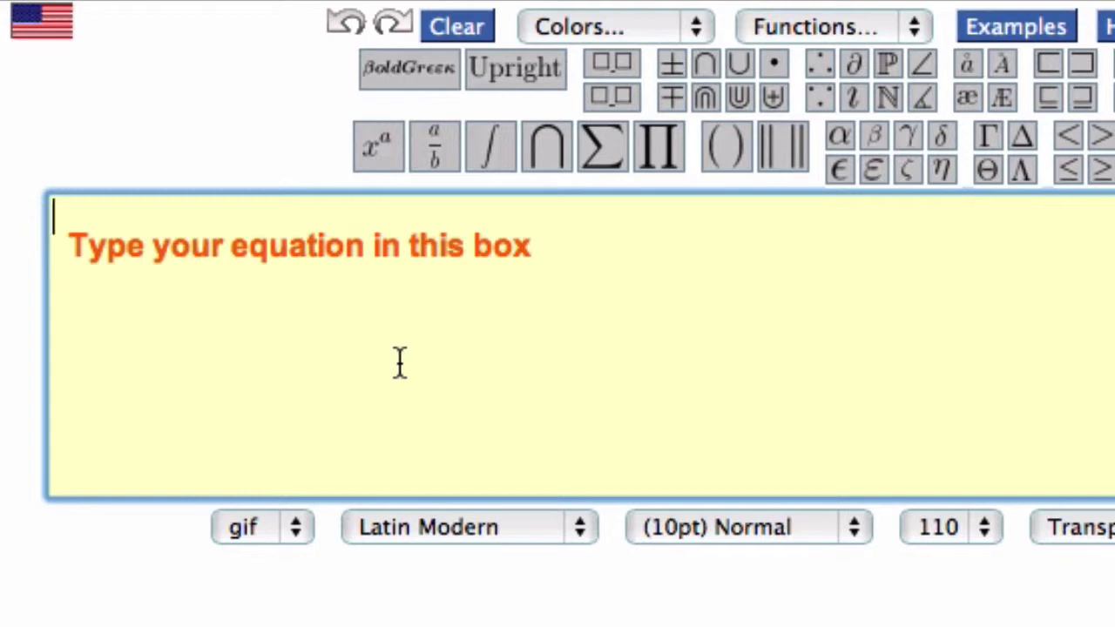
mouse_move(545, 163)
type("3")
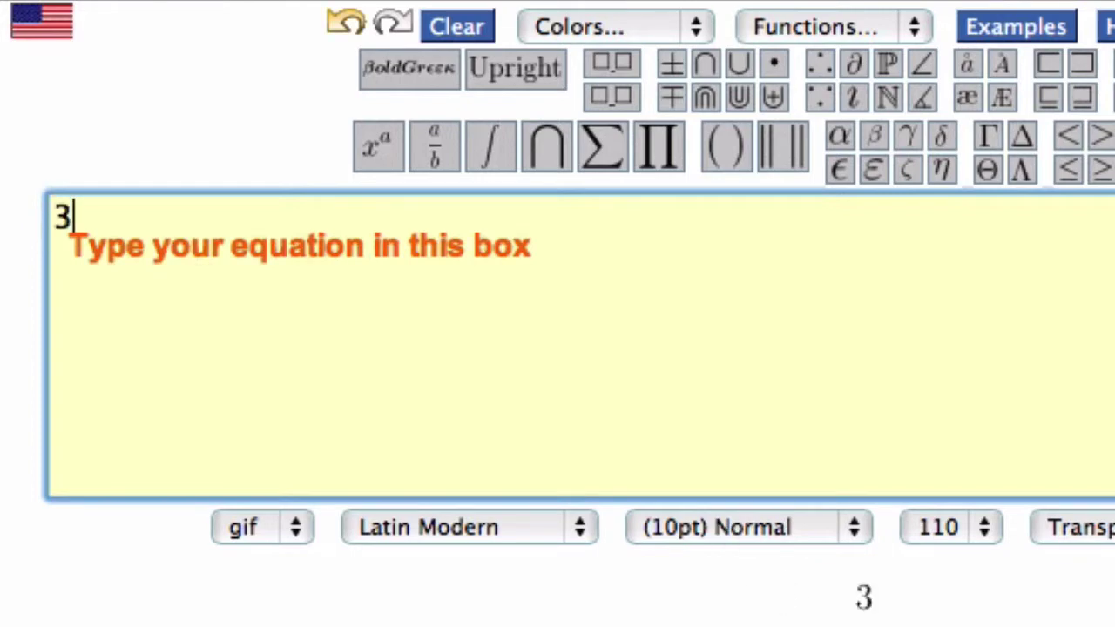
type("+4")
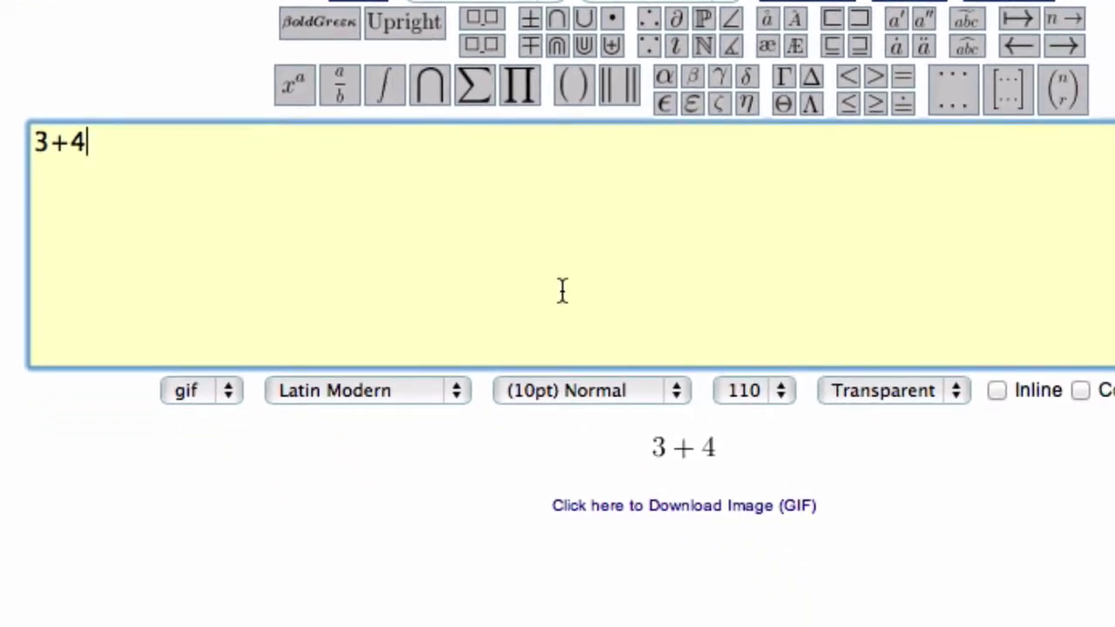
type("+")
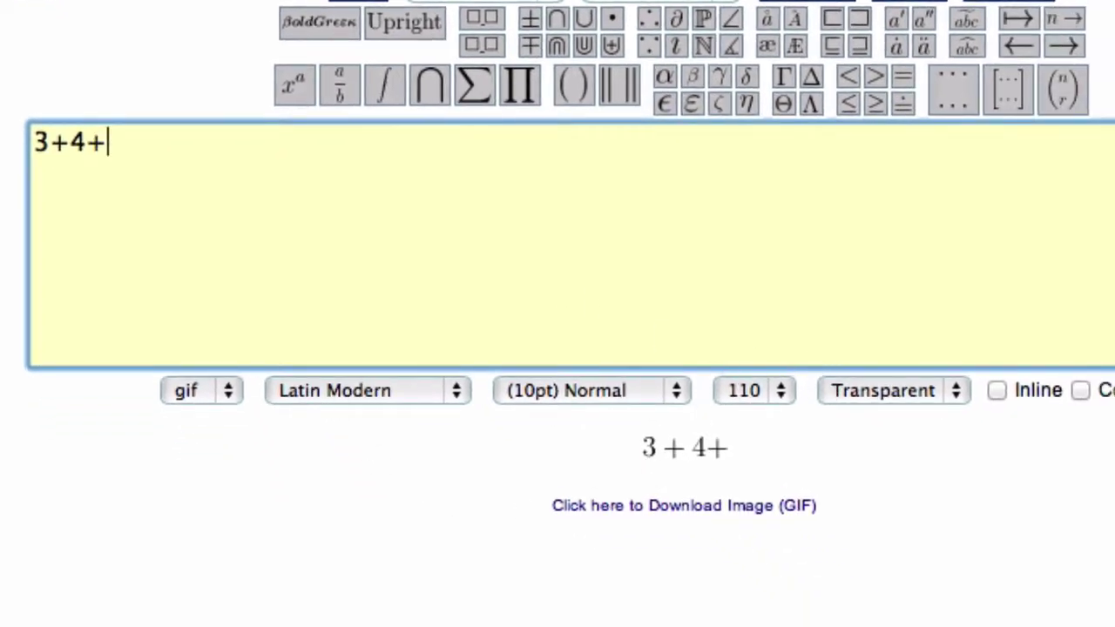
Add a fraction after 3+4+ with numerator 3 and denominator 4
left_click(329, 76)
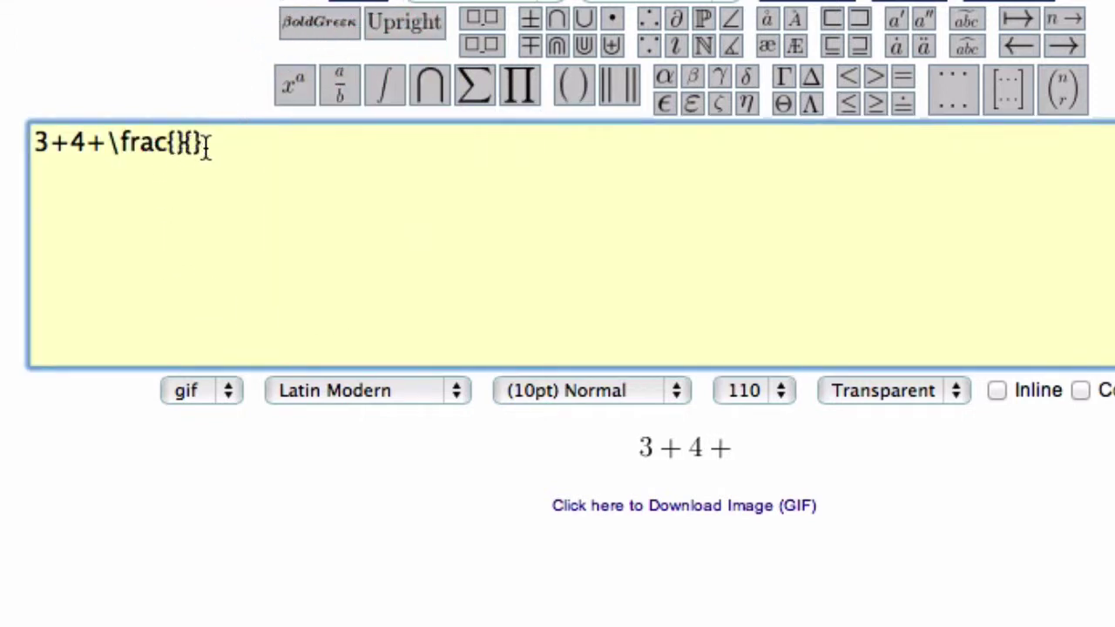
left_click(124, 144)
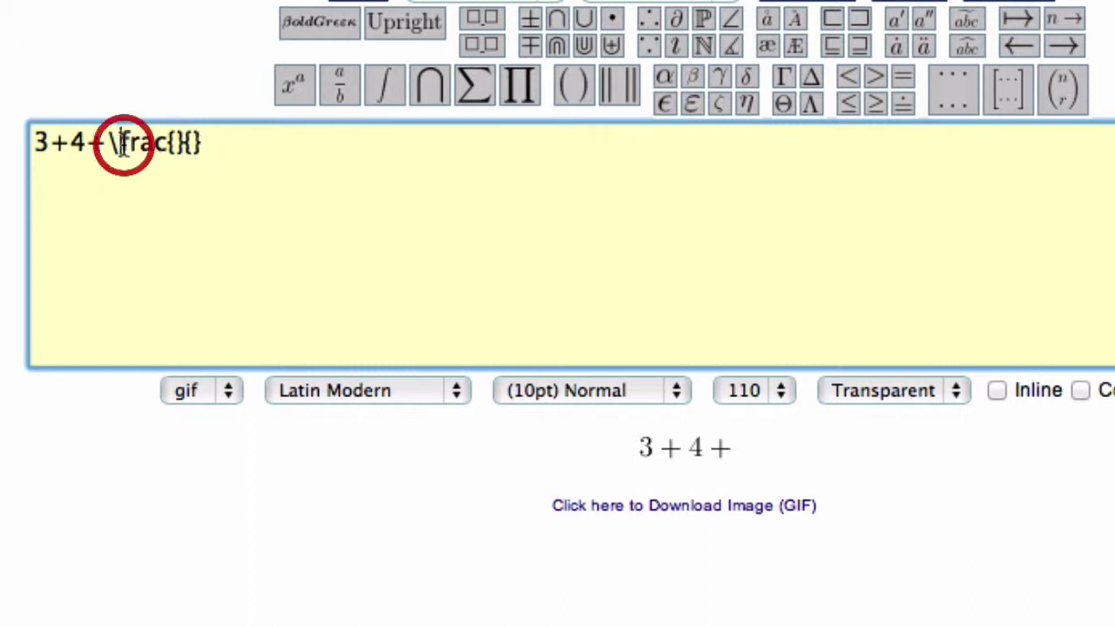
left_click(178, 142)
type("3")
left_click(209, 142)
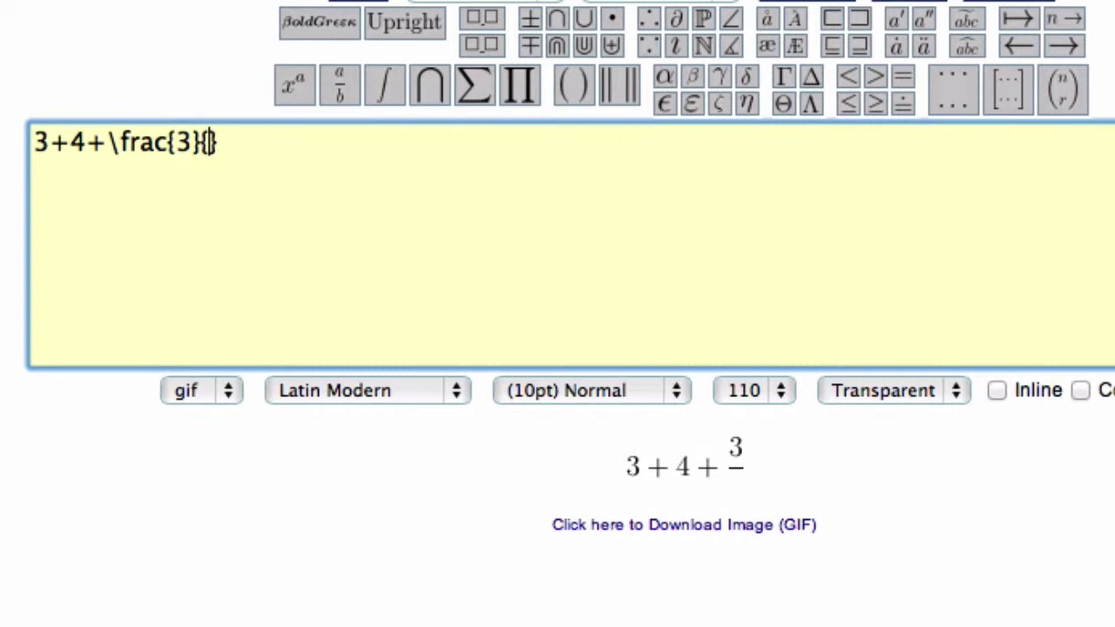
type("4")
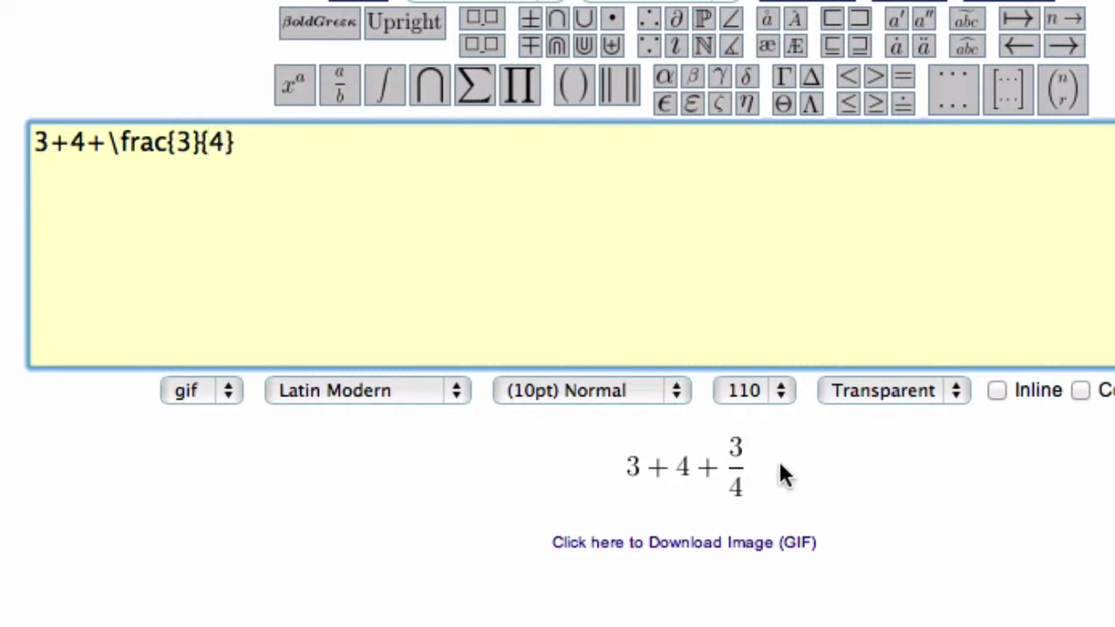
Enclose the 4+\frac{3}{4} part of the equation in parentheses
left_click(297, 144)
left_click_drag(276, 145, 78, 150)
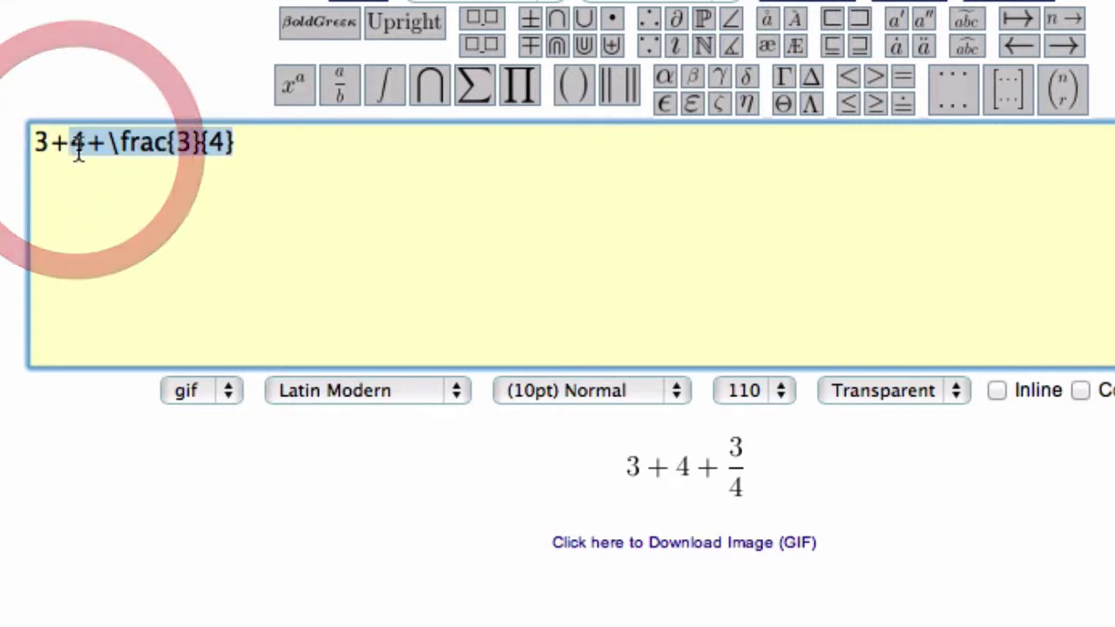
left_click(564, 76)
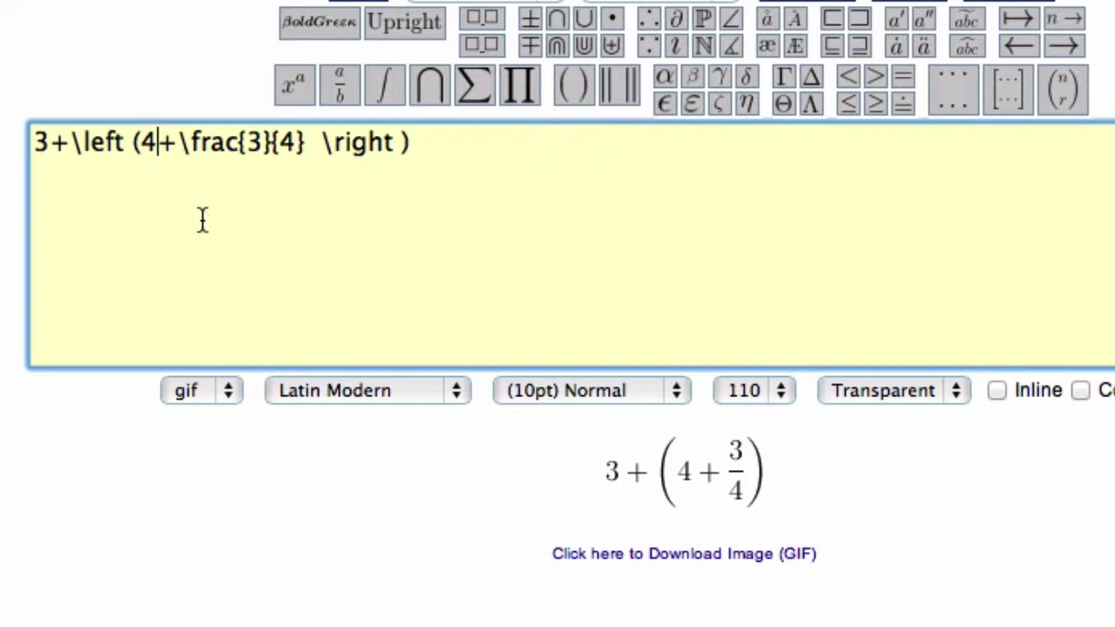
left_click(447, 154)
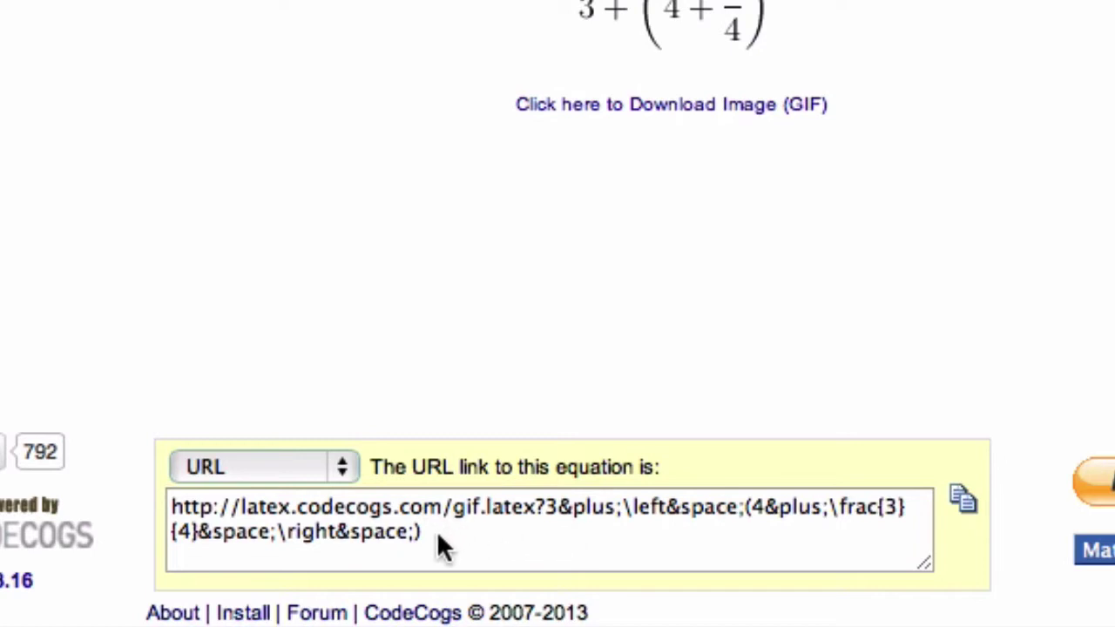
Open the equation's URL link in the browser to view its image, and check the link formats offered in the editor
left_click_drag(437, 531, 145, 488)
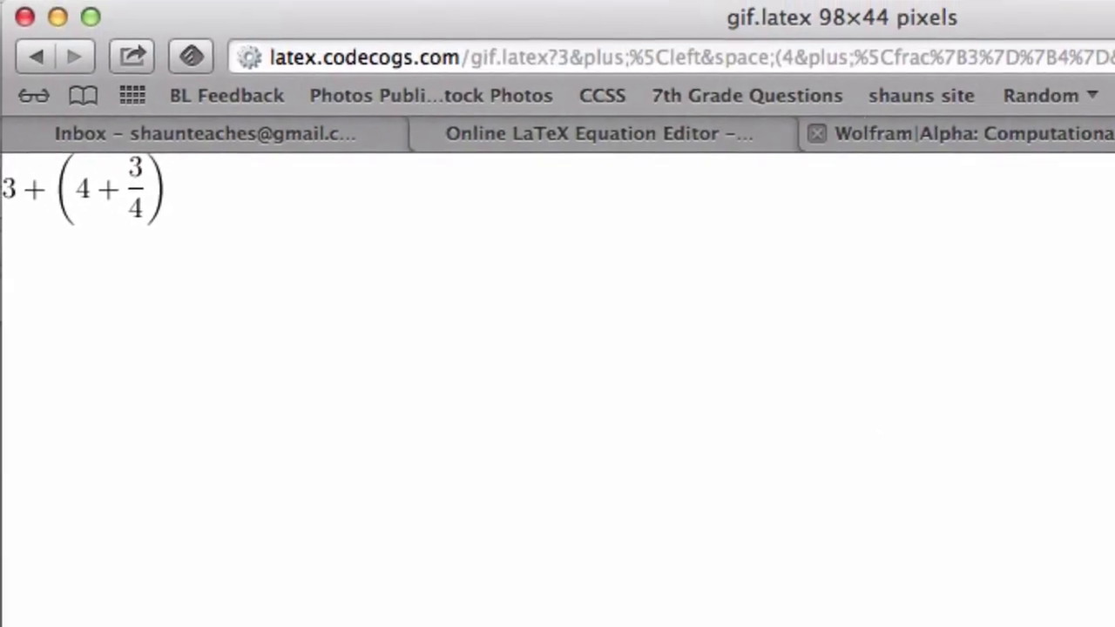
left_click(682, 145)
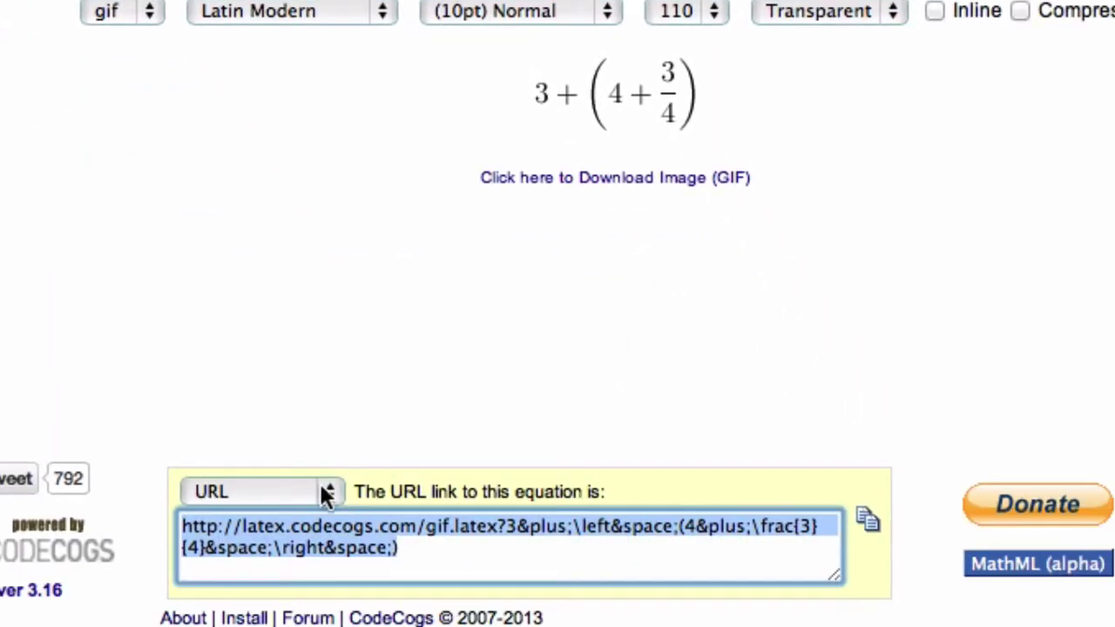
left_click(324, 491)
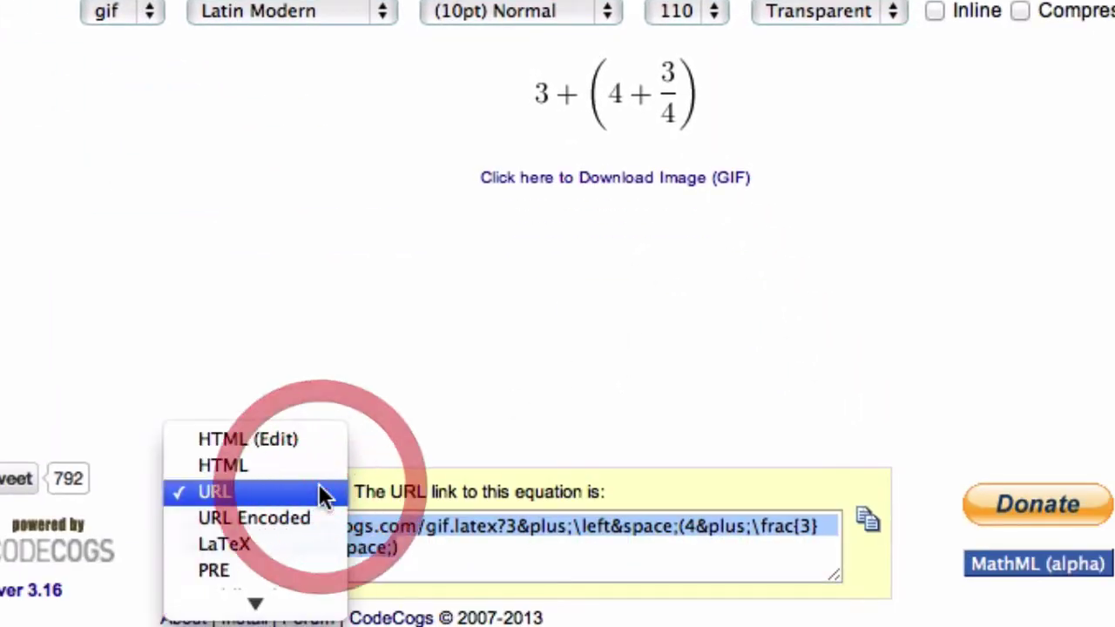
left_click(542, 325)
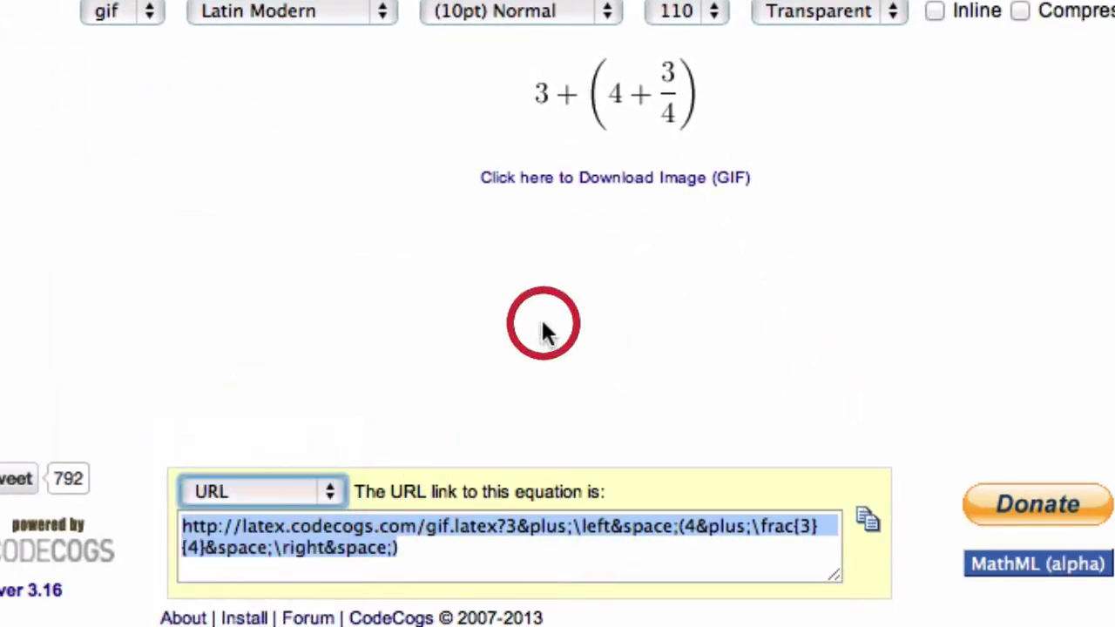
Copy the rendered equation image and paste it into the Word document below the existing equation
right_click(610, 87)
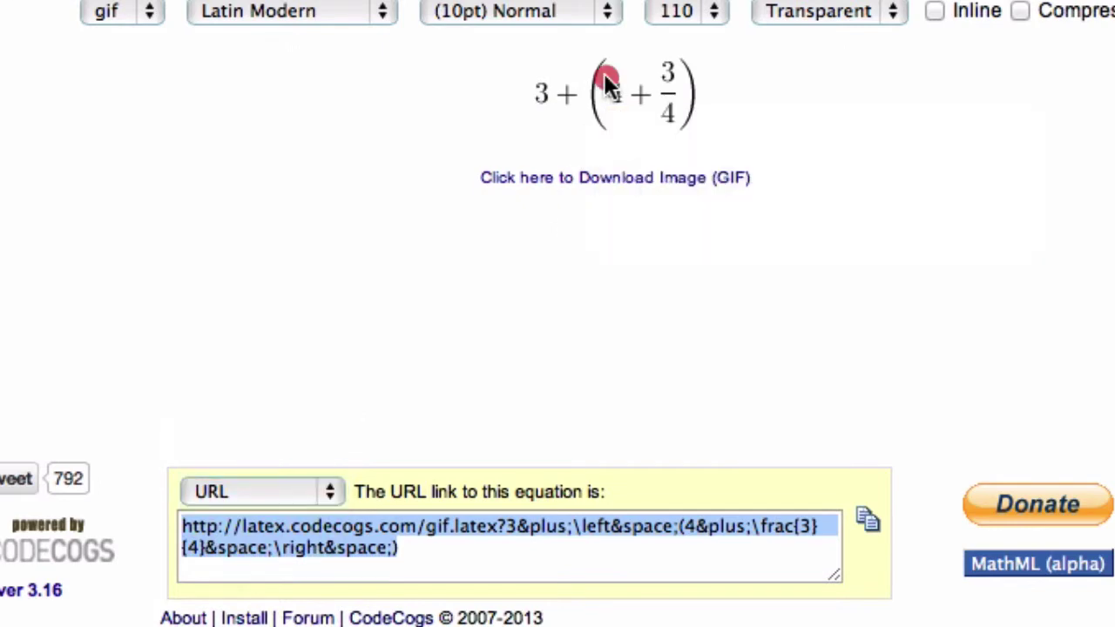
left_click(669, 348)
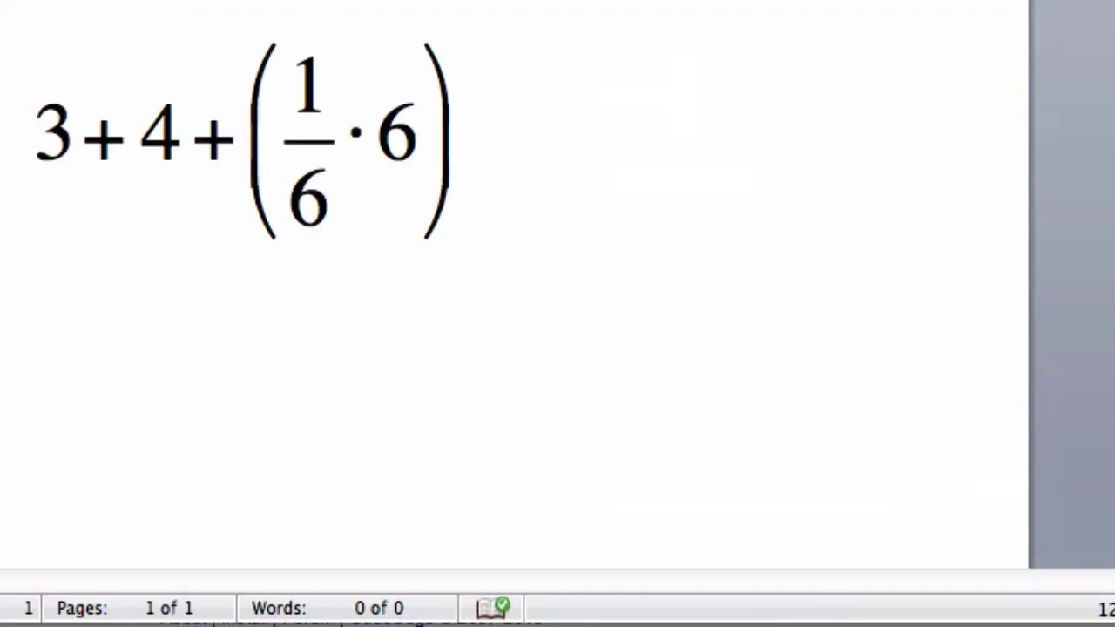
left_click(517, 229)
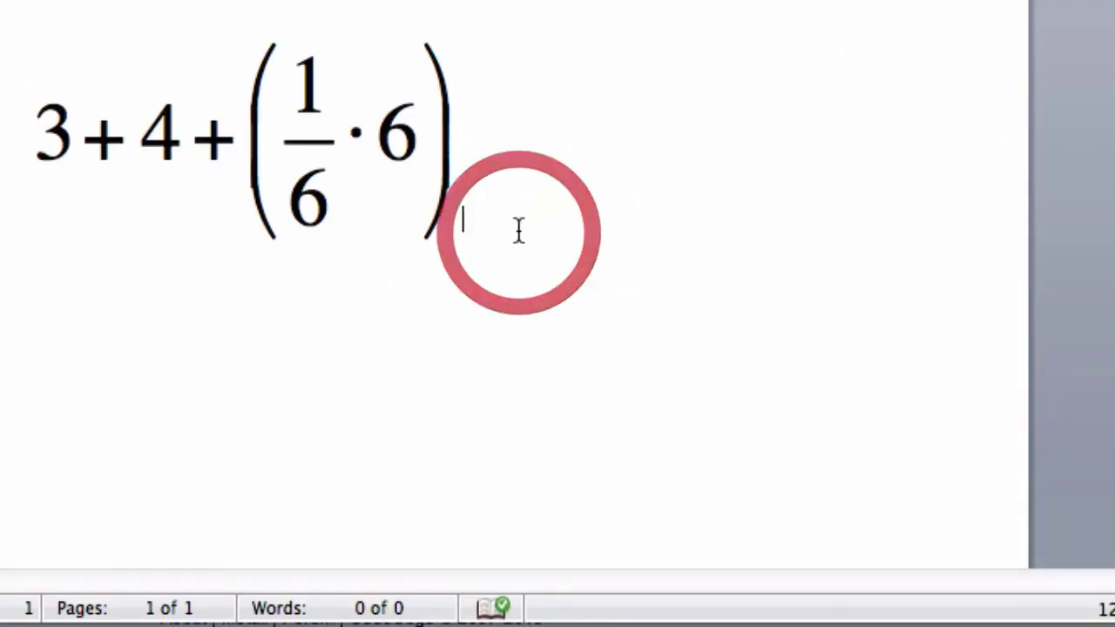
left_click(339, 386)
key("super+v")
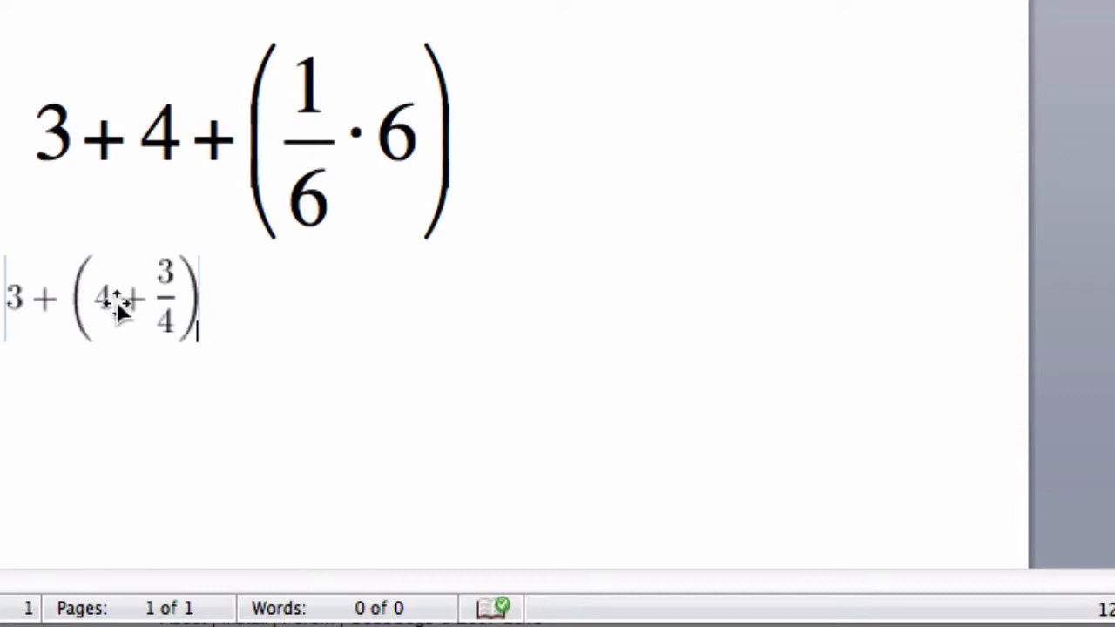
Shrink the pasted equation image proportionally to about half its size and deselect it
left_click(114, 301)
left_click_drag(200, 340, 114, 304)
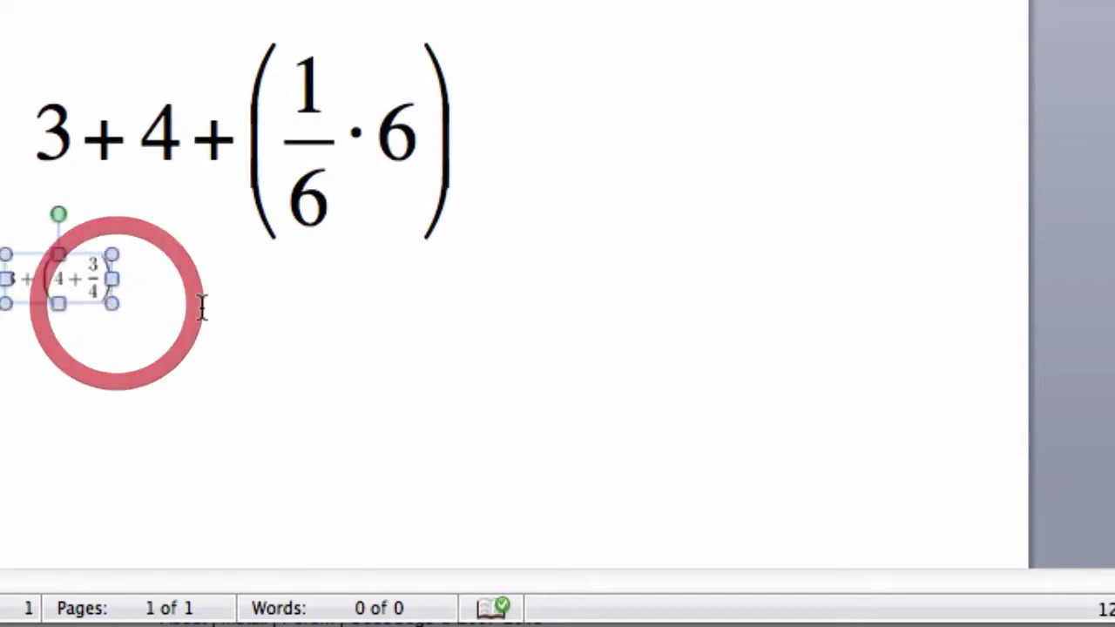
left_click(211, 311)
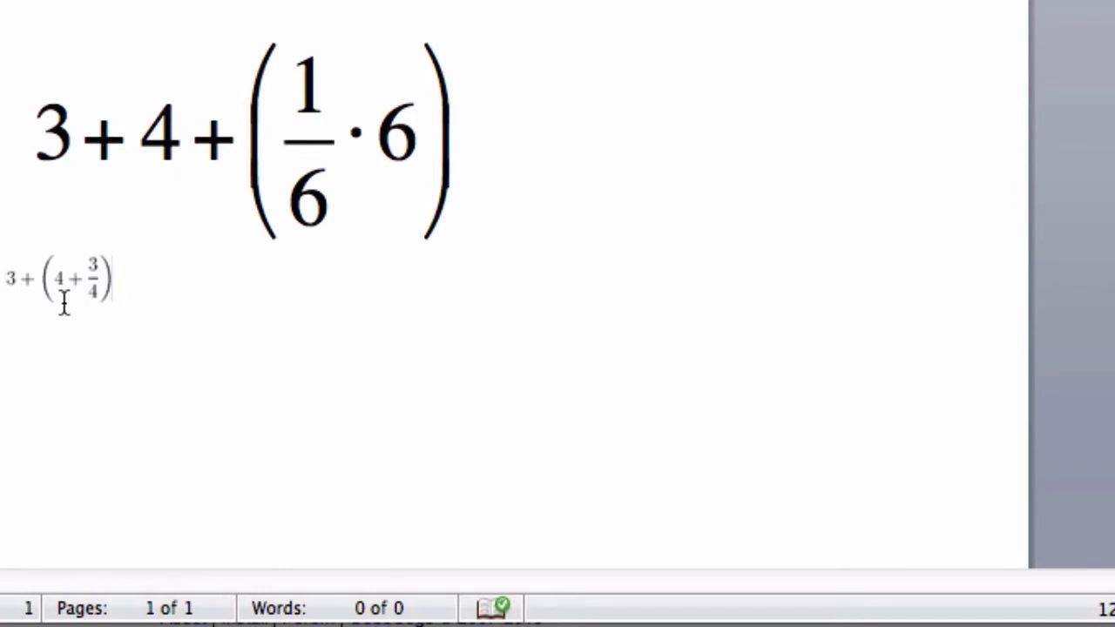
Return to the CodeCogs editor and set the equation's resolution to 150 dpi and its font size to (20pt) Huge
left_click(174, 620)
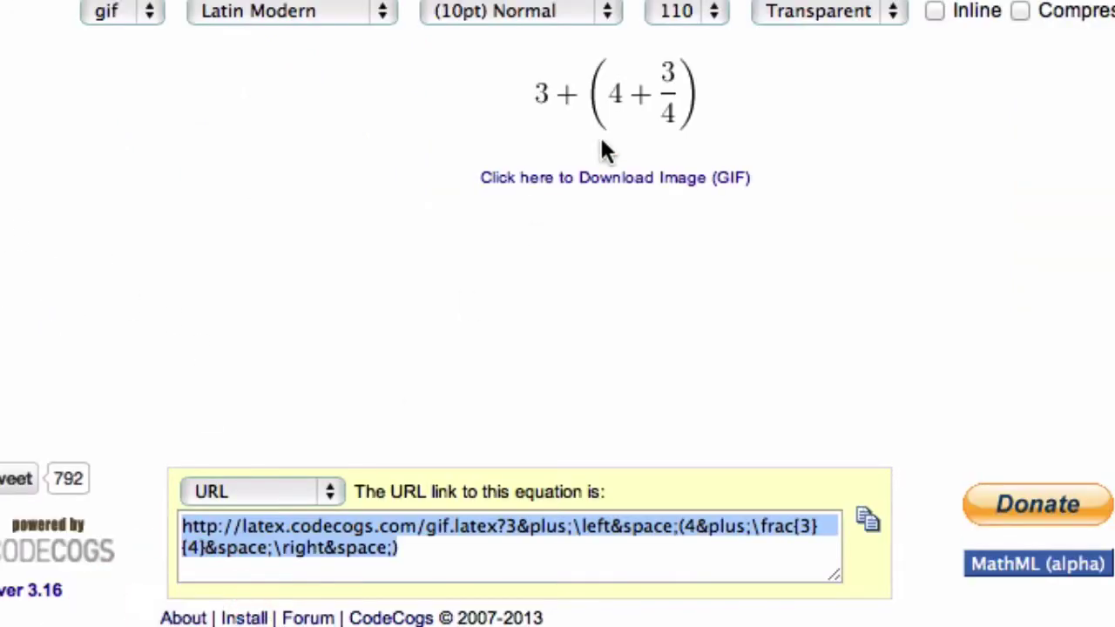
left_click(716, 13)
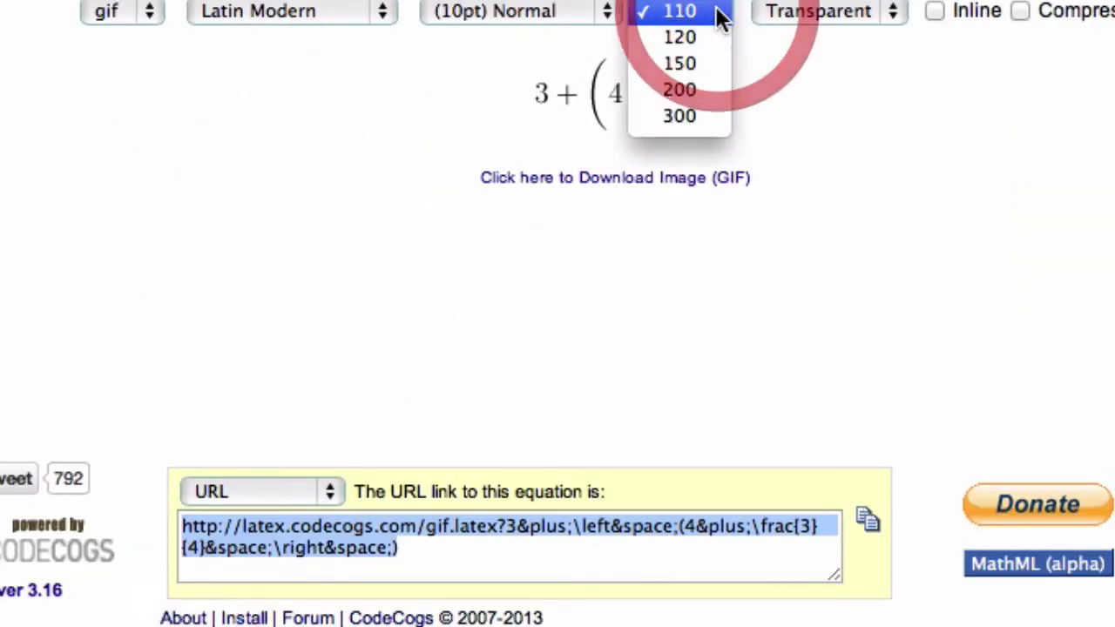
left_click(696, 57)
left_click(568, 12)
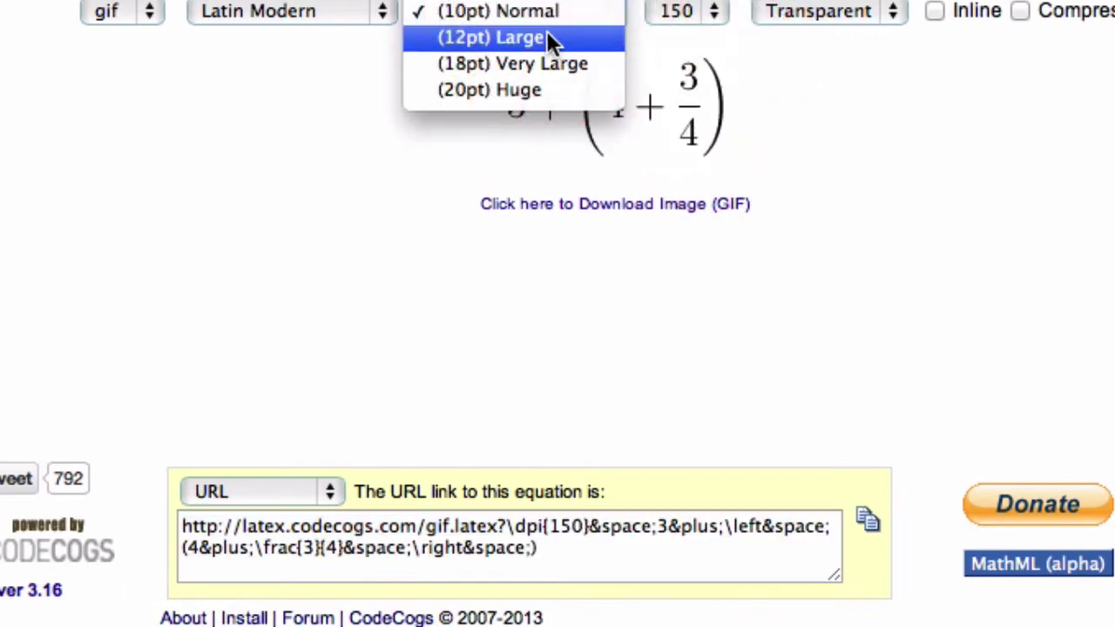
left_click(463, 64)
left_click(520, 12)
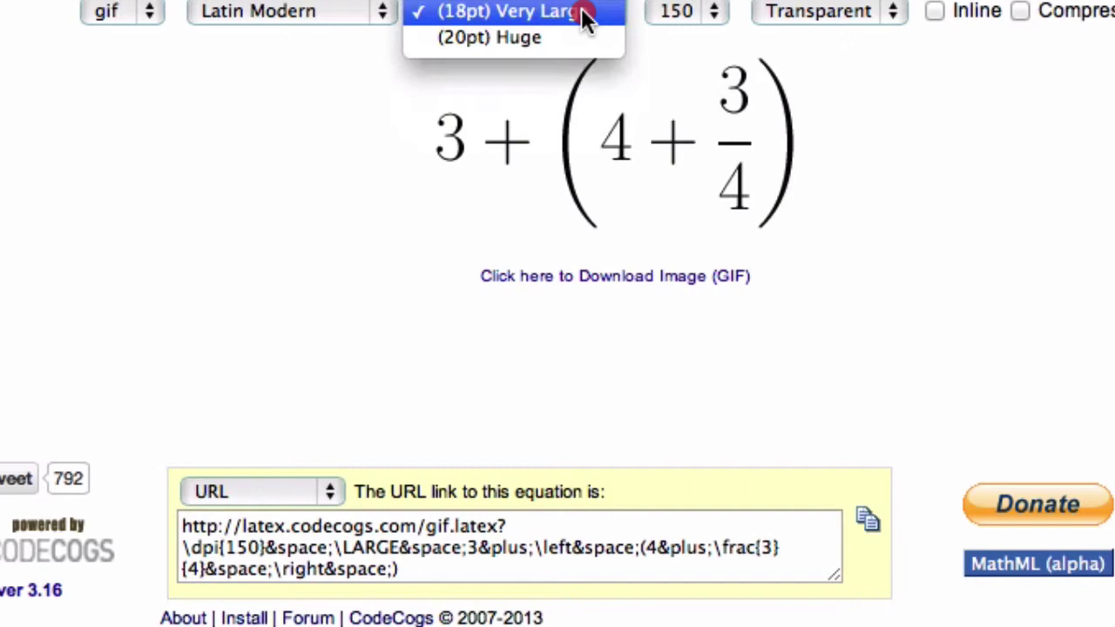
left_click(500, 40)
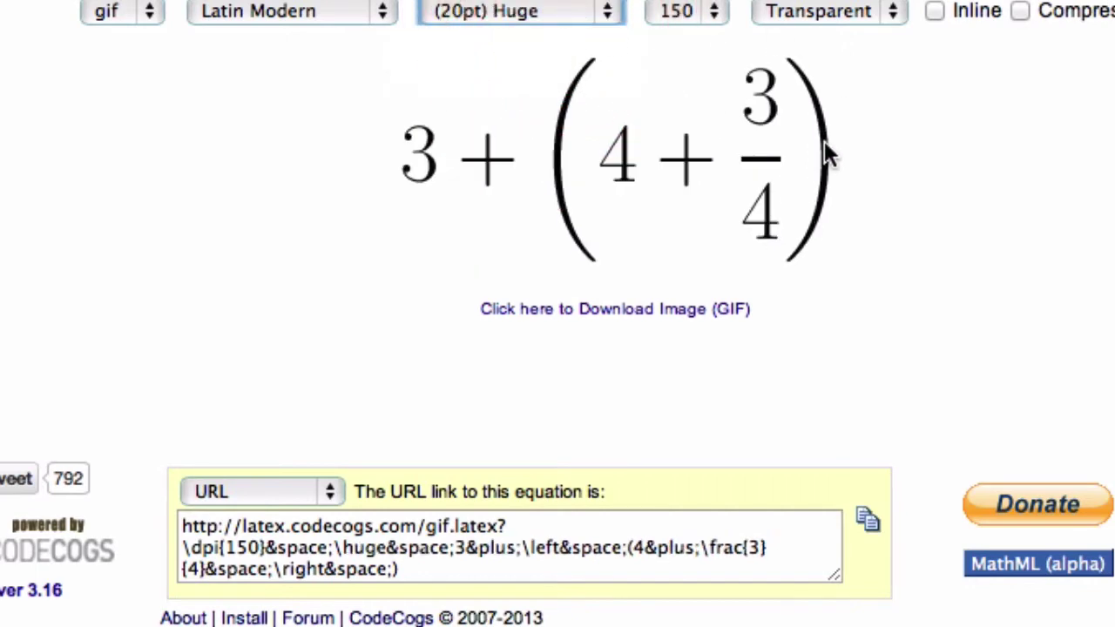
mouse_move(562, 102)
left_click(318, 123)
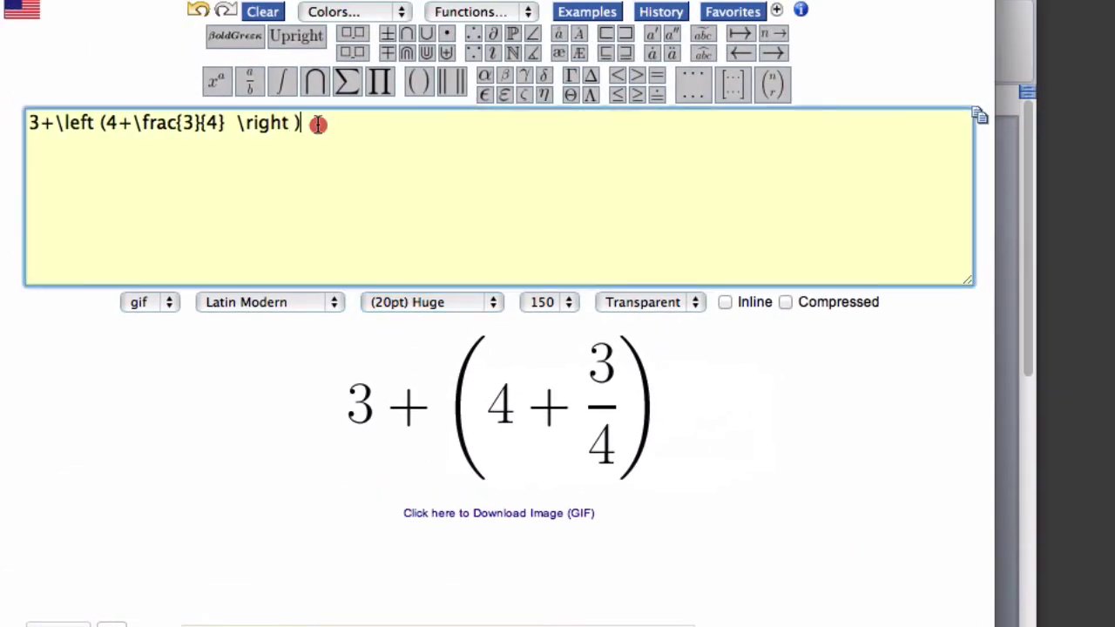
triple_click(66, 123)
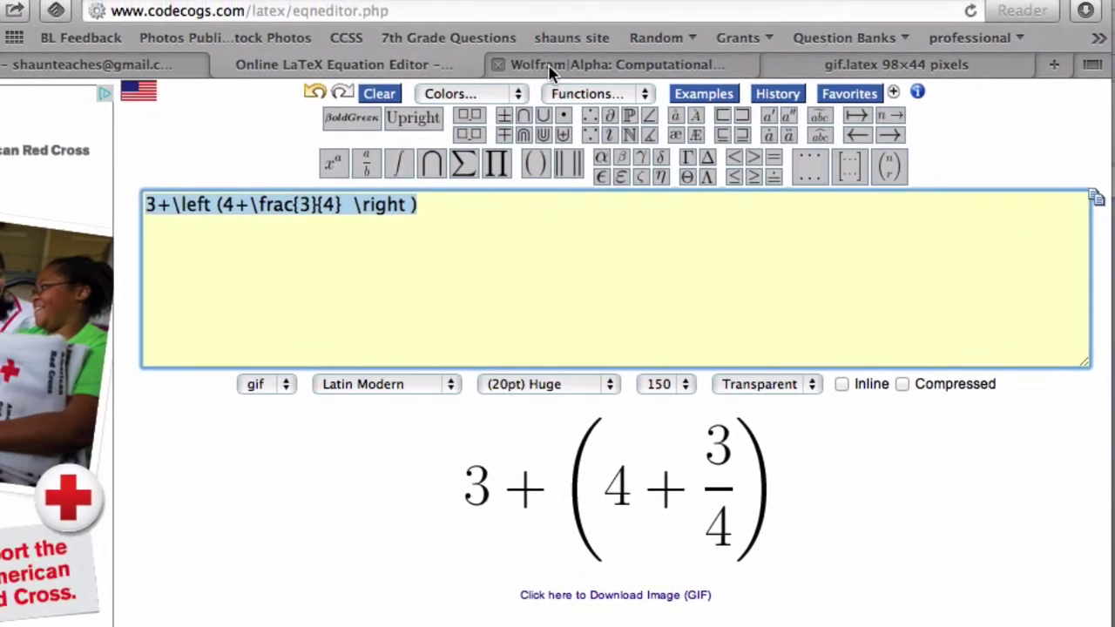
left_click(557, 81)
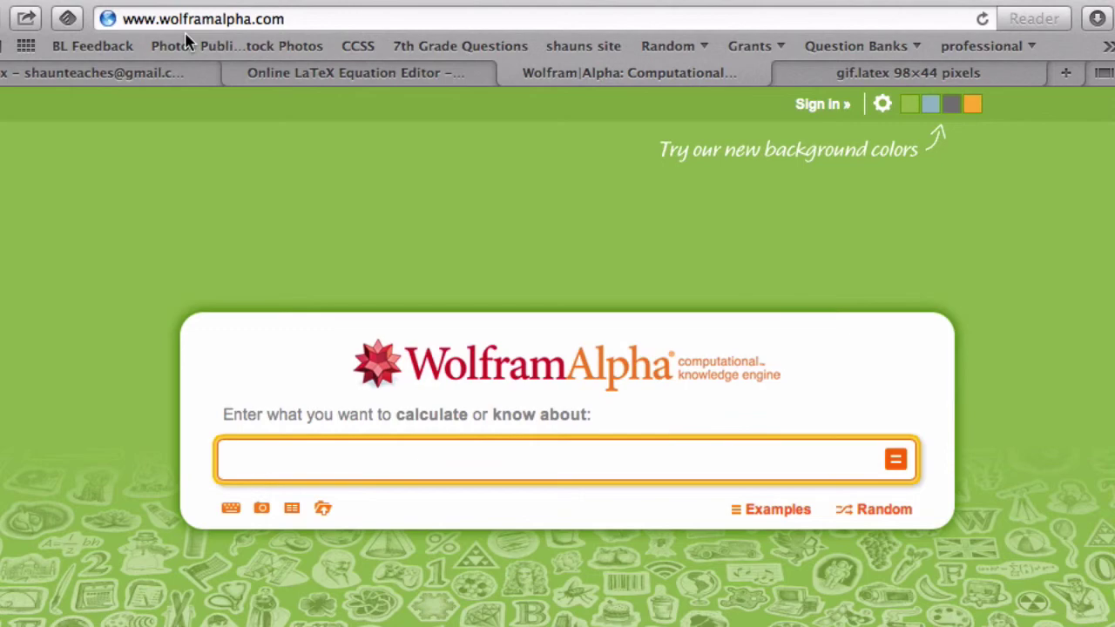
left_click_drag(122, 18, 291, 19)
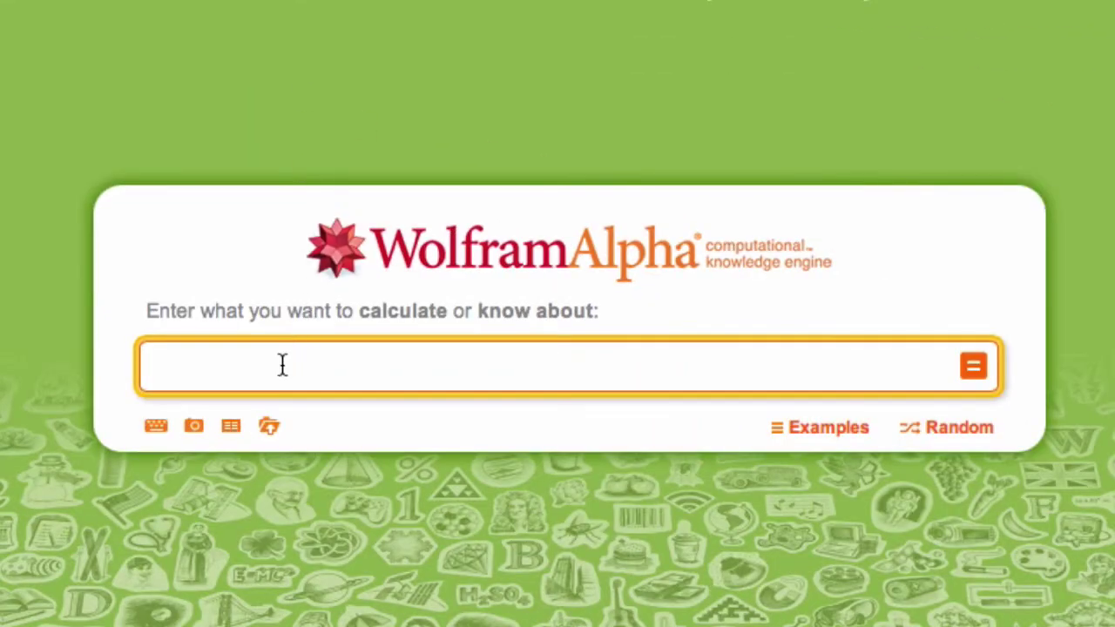
left_click(277, 365)
key("ctrl+v")
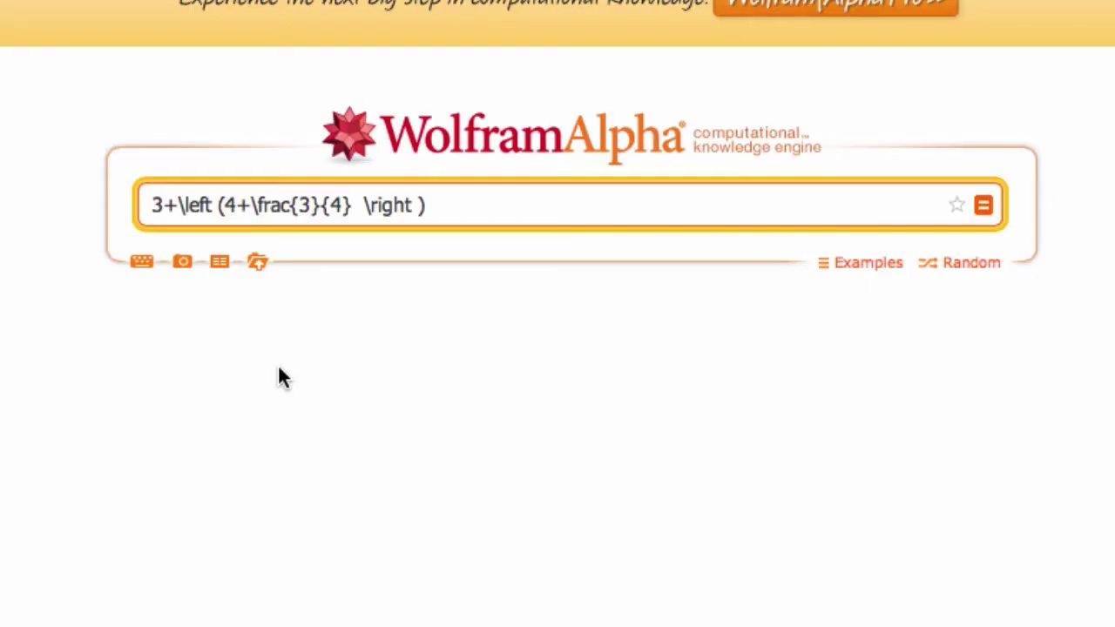
key("Return")
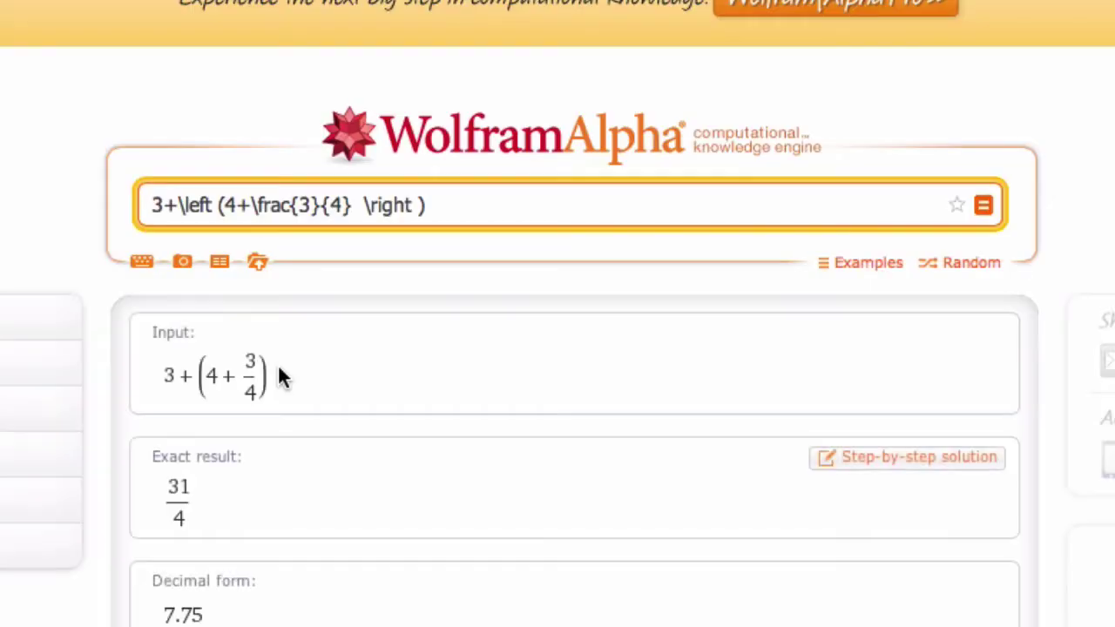